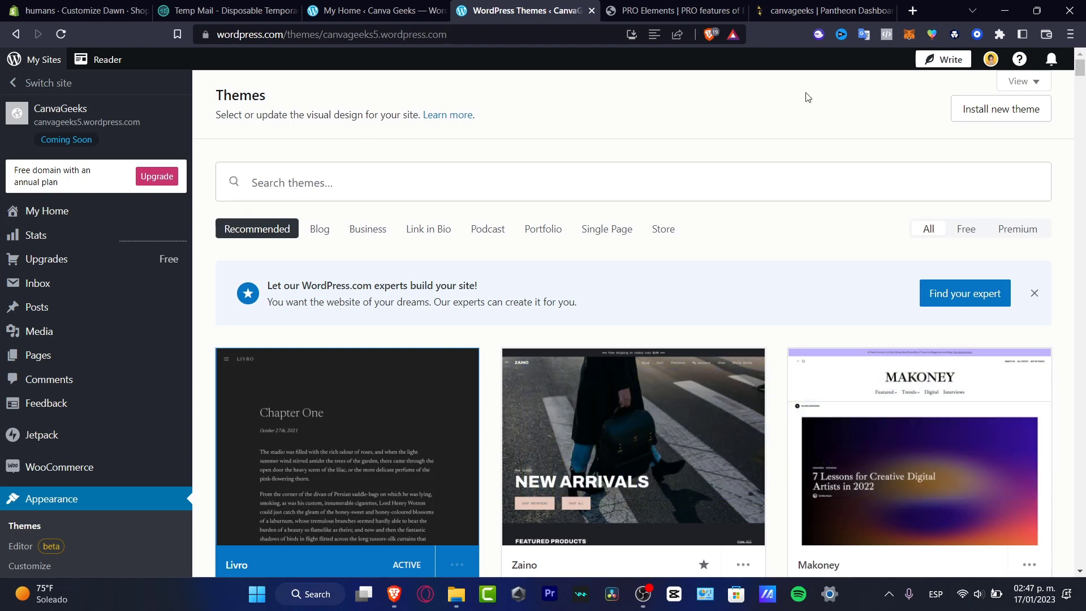
Check the PRO Elements download page and open the plugin catalogue of the CanvaGeeks WordPress.com site
{"action": "left_click", "coordinate": [677, 12]}
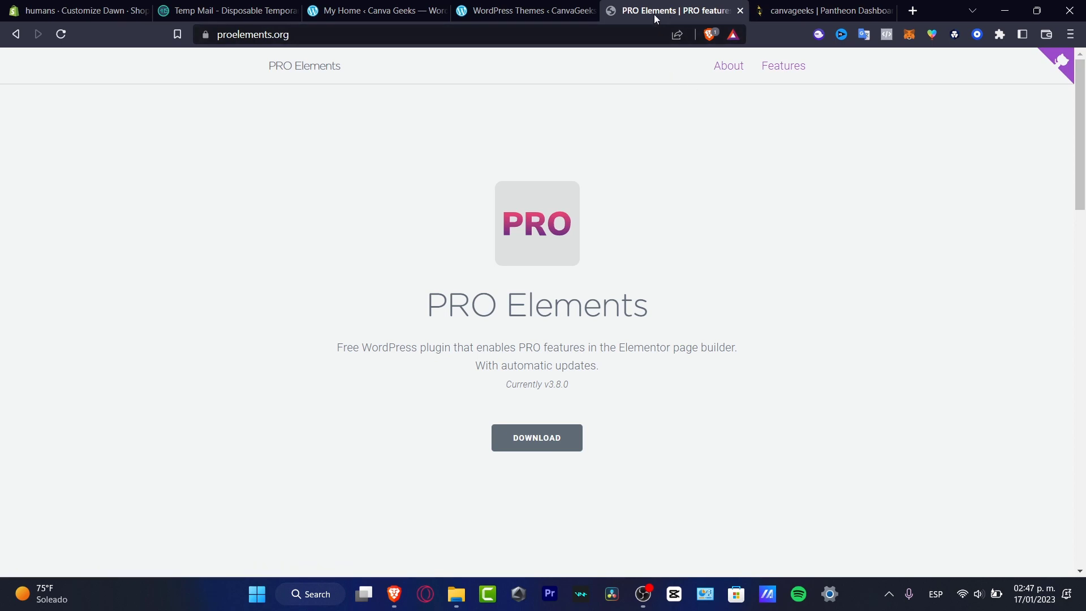
{"action": "left_click", "coordinate": [578, 8]}
{"action": "left_click", "coordinate": [674, 10]}
{"action": "left_click", "coordinate": [561, 6]}
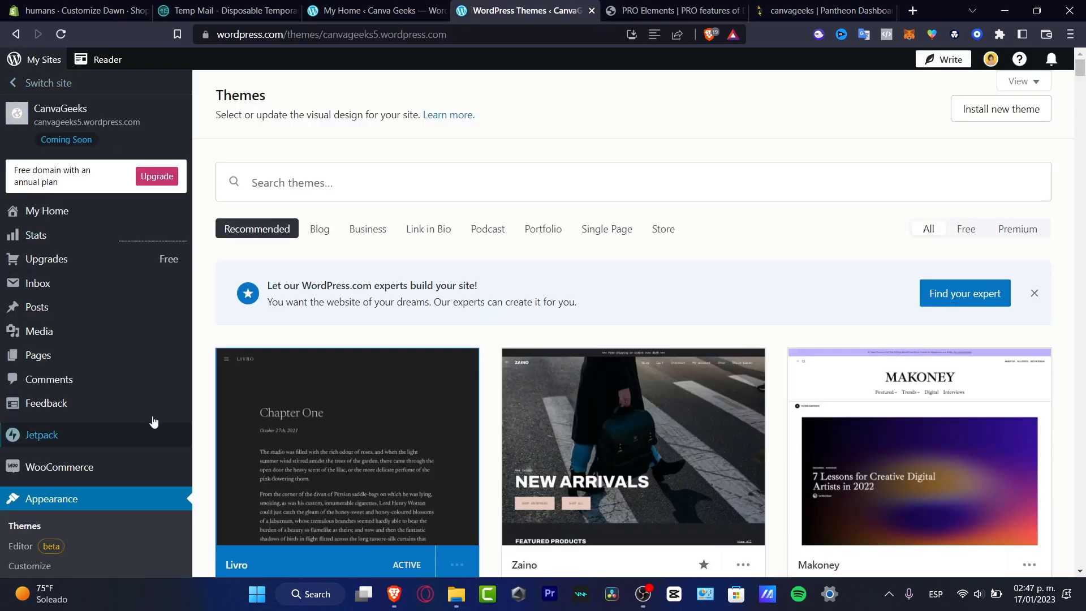
{"action": "scroll", "coordinate": [93, 390], "scroll_direction": "down", "scroll_amount": 3}
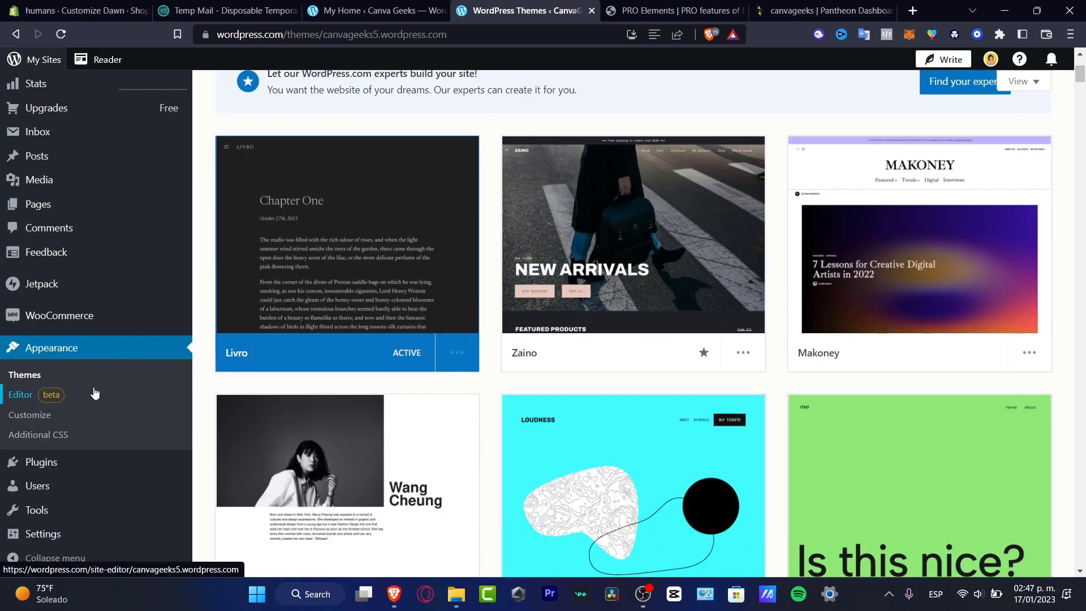
{"action": "scroll", "coordinate": [94, 393], "scroll_direction": "down", "scroll_amount": 3}
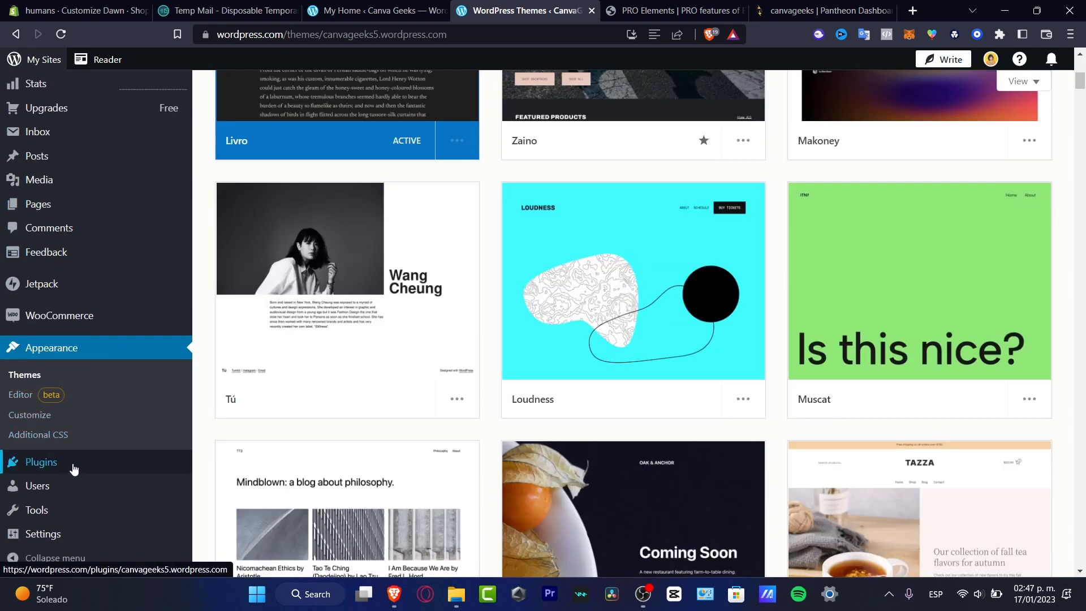
{"action": "left_click", "coordinate": [97, 475]}
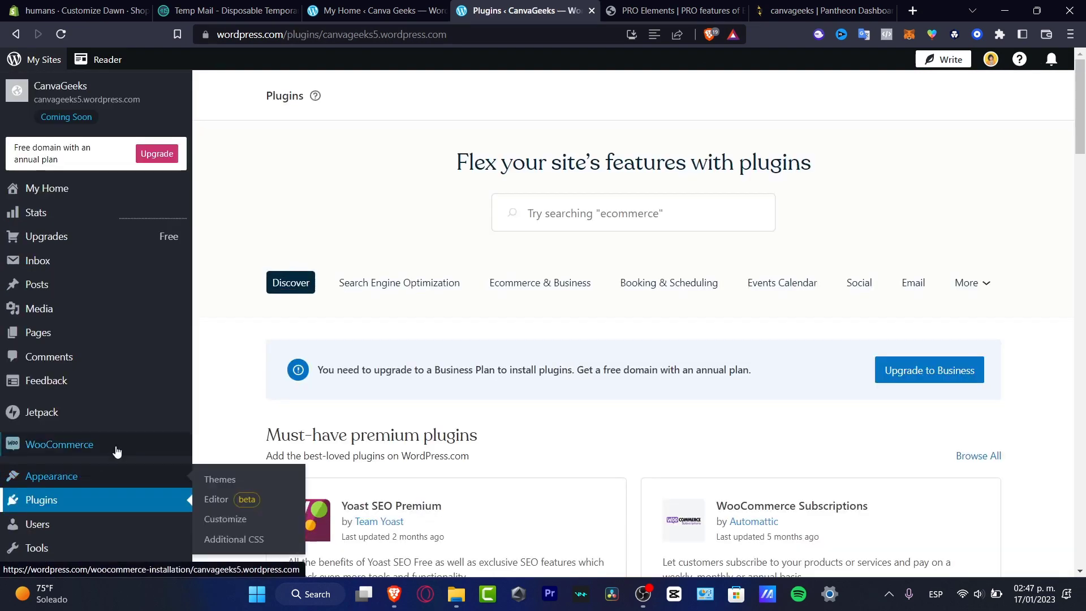
Close the CanvaGeeks plugin catalogue and look over the My Home page of the Canva Geeks site
{"action": "left_click", "coordinate": [592, 13]}
{"action": "left_click", "coordinate": [379, 10]}
{"action": "scroll", "coordinate": [243, 169], "scroll_direction": "down", "scroll_amount": 3}
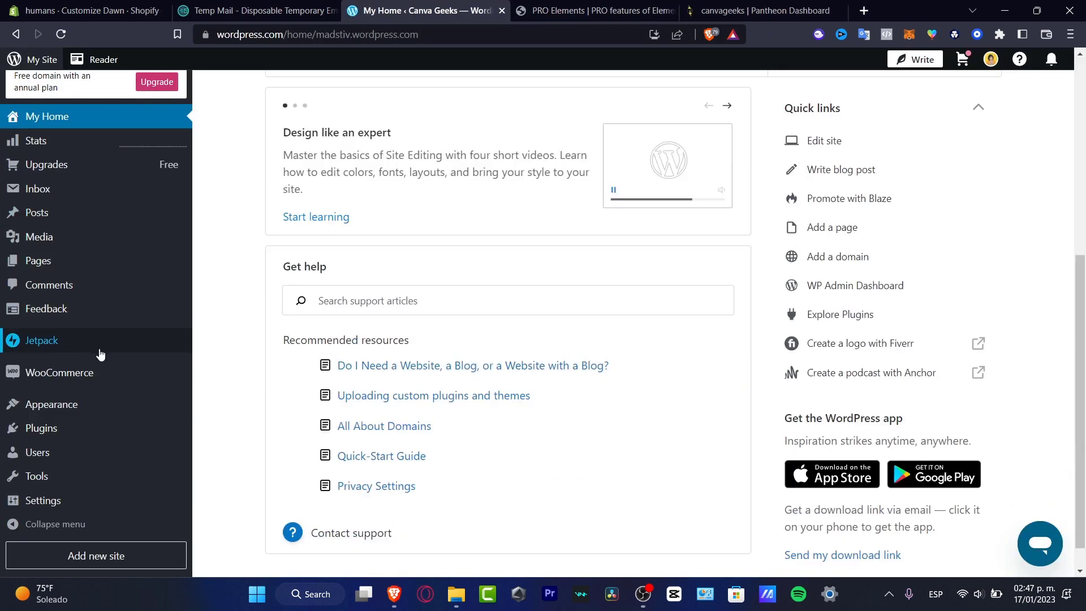
{"action": "mouse_move", "coordinate": [99, 354]}
{"action": "scroll", "coordinate": [138, 449], "scroll_direction": "up", "scroll_amount": 5}
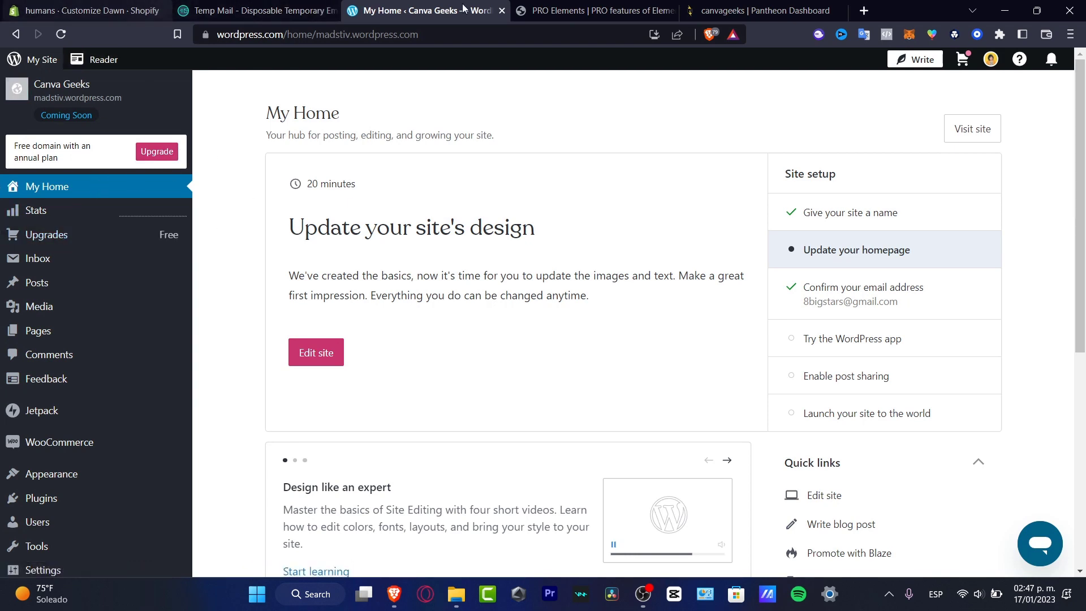
Open the canvageeks development site from the Pantheon dashboard, dismissing its pop-up image, and enter its WordPress admin area
{"action": "left_click", "coordinate": [784, 10]}
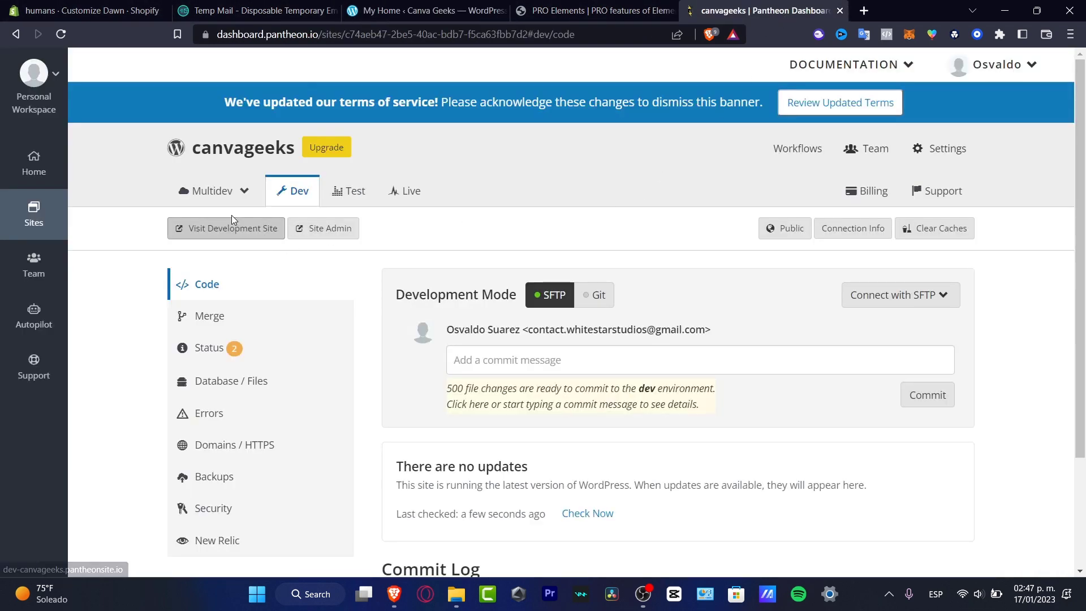
{"action": "left_click", "coordinate": [243, 232]}
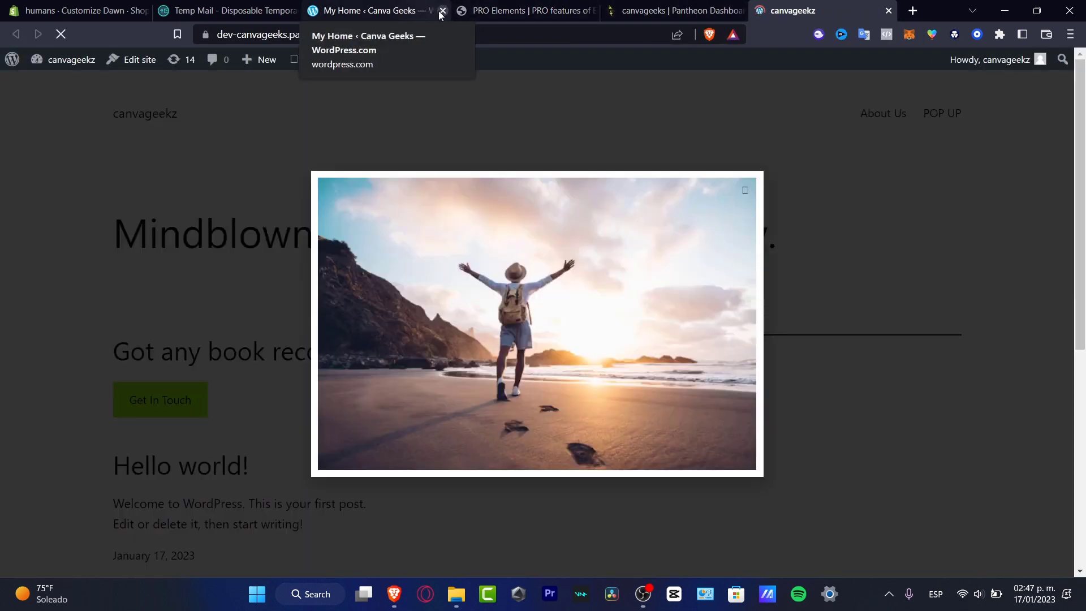
{"action": "left_click", "coordinate": [442, 11]}
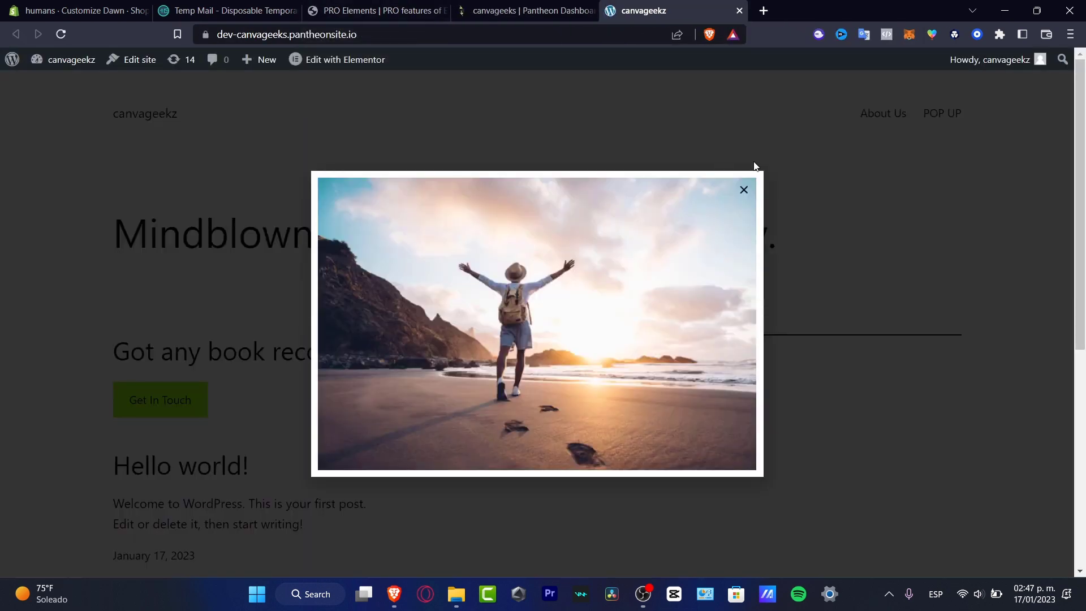
{"action": "left_click", "coordinate": [744, 191]}
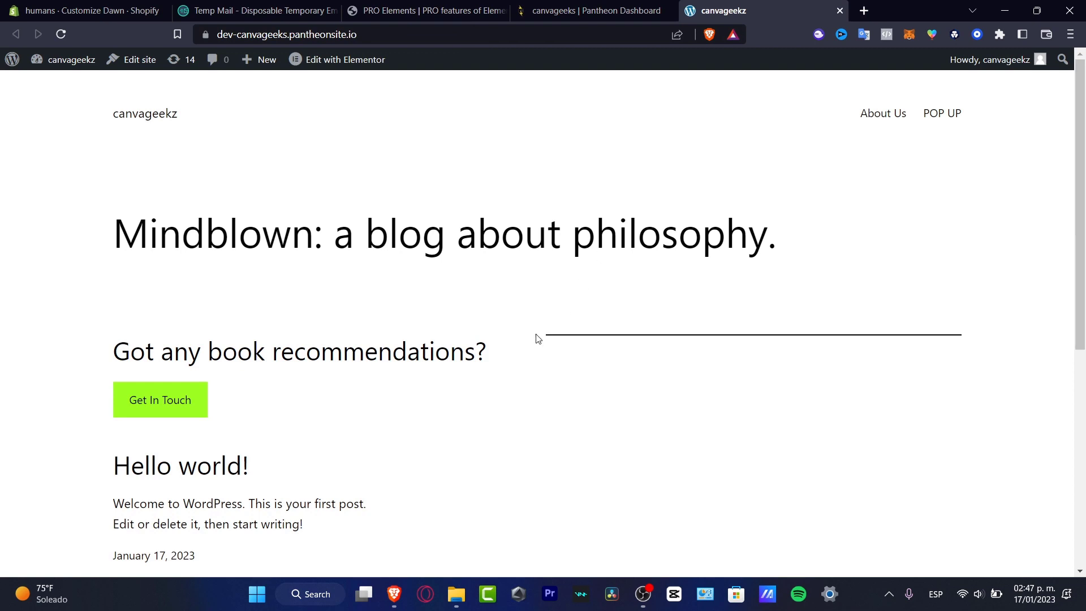
{"action": "left_click", "coordinate": [14, 67]}
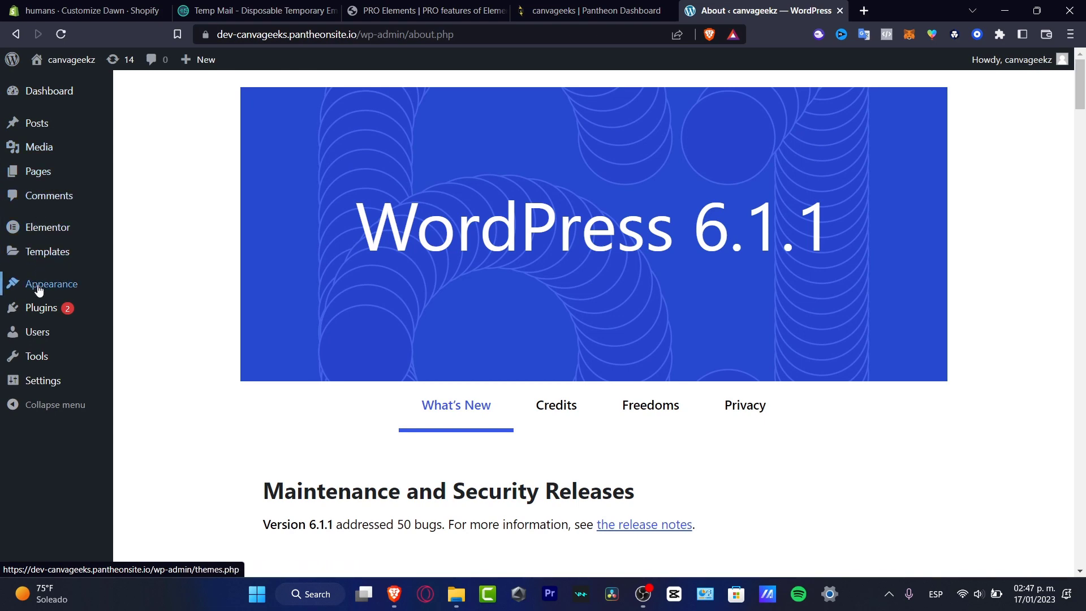
Review the installed plugins and open the form for uploading a plugin as a .zip file
{"action": "left_click", "coordinate": [47, 307]}
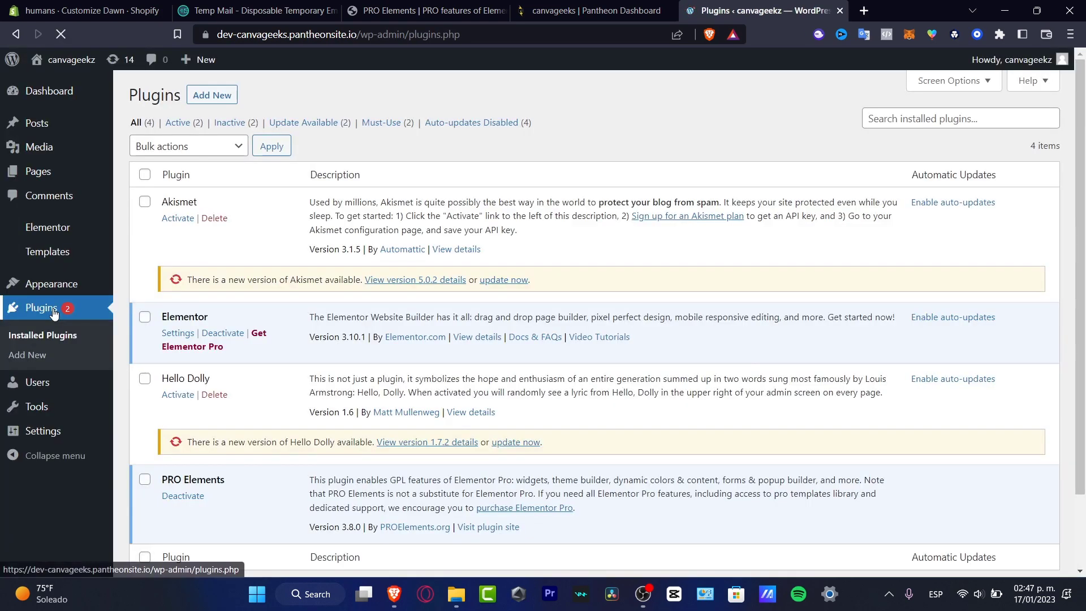
{"action": "left_click", "coordinate": [224, 94]}
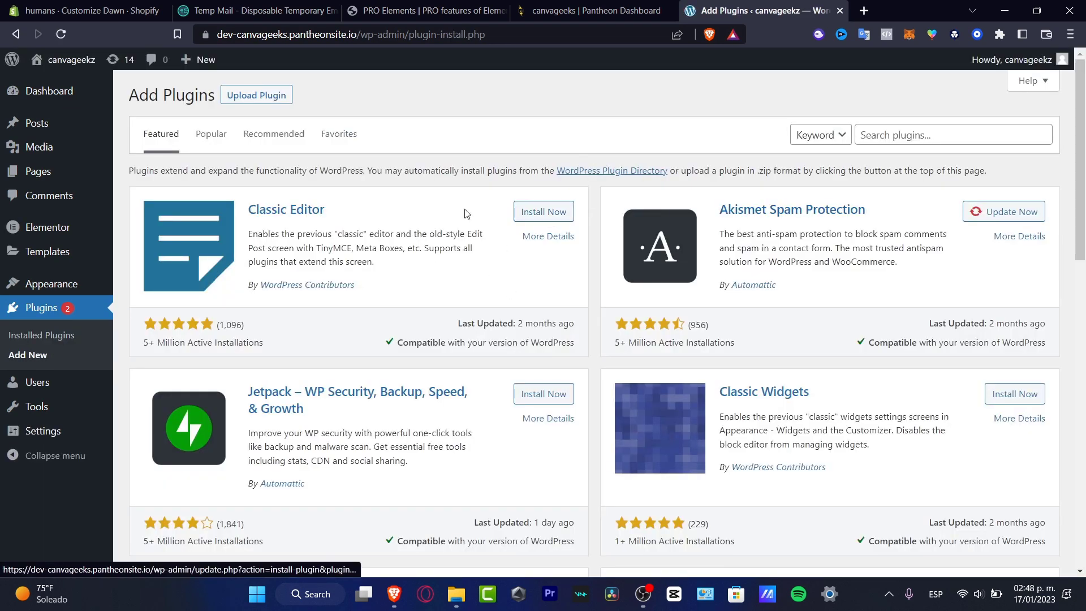
{"action": "left_click", "coordinate": [277, 94]}
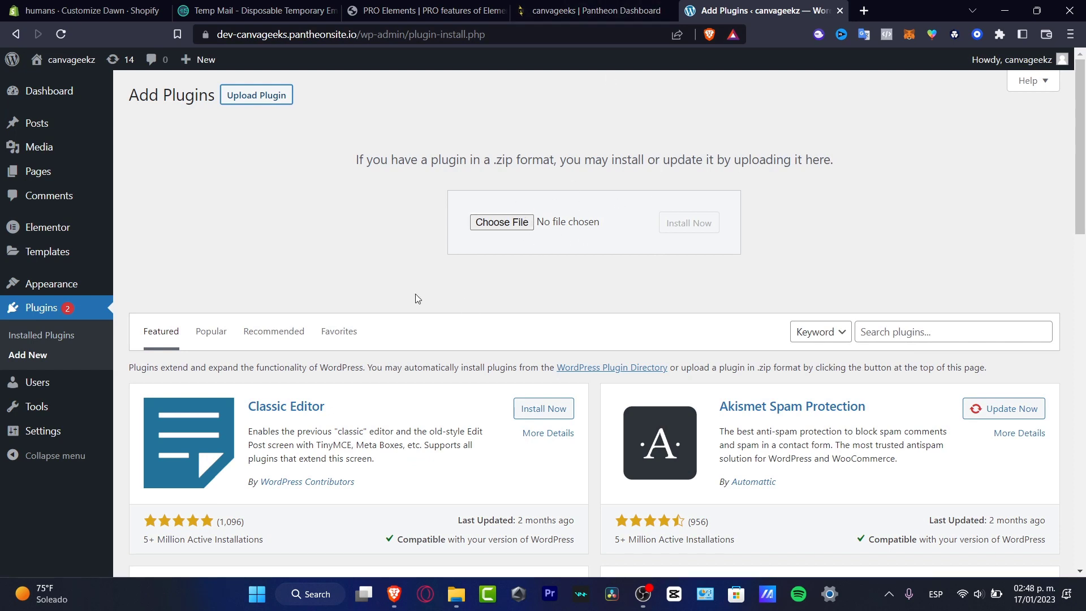
Review Elementor's settings and save them with Posts, Pages and Landing Pages enabled as post types
{"action": "left_click", "coordinate": [62, 225]}
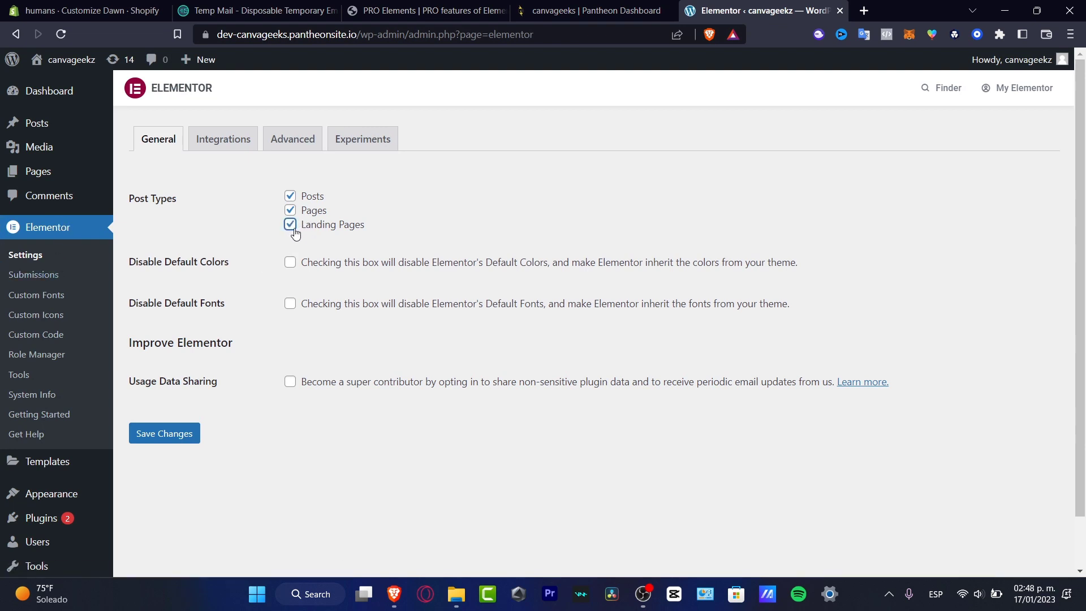
{"action": "left_click", "coordinate": [242, 143]}
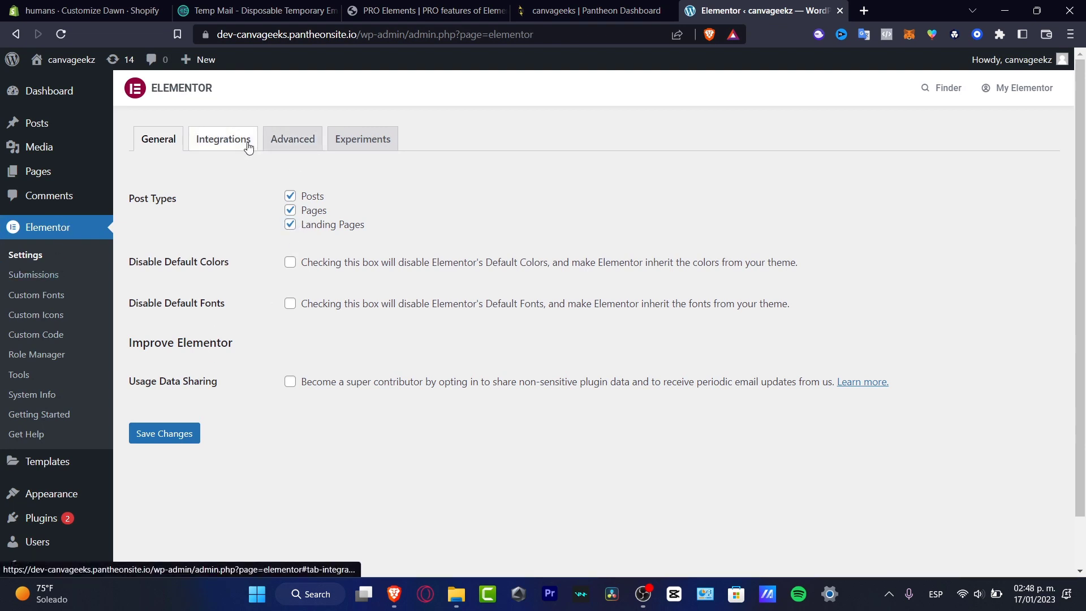
{"action": "left_click", "coordinate": [315, 142]}
{"action": "left_click", "coordinate": [328, 139]}
{"action": "left_click", "coordinate": [156, 139]}
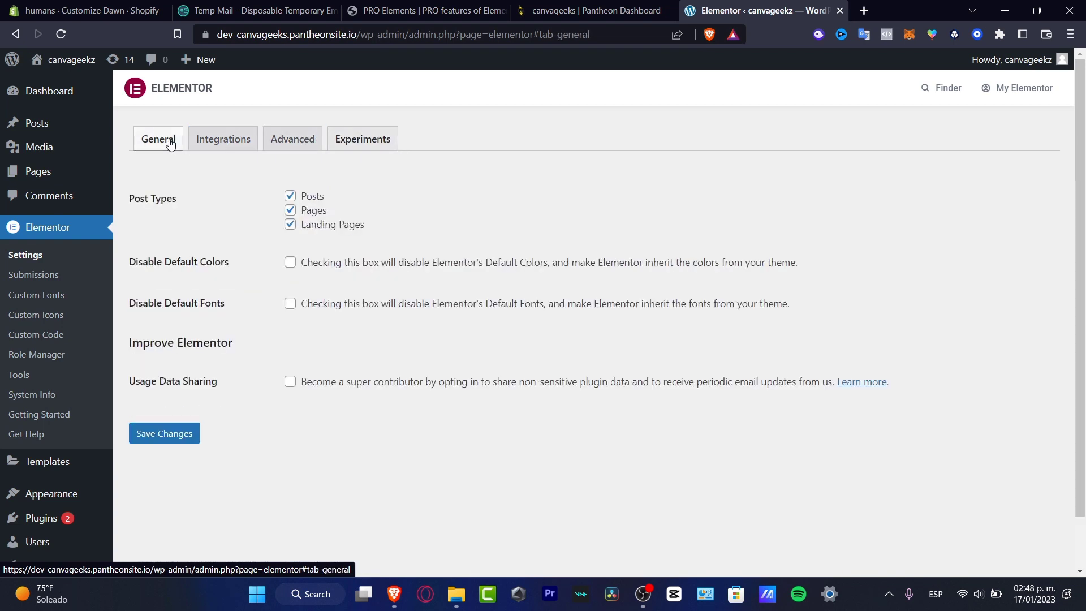
{"action": "left_click", "coordinate": [179, 434]}
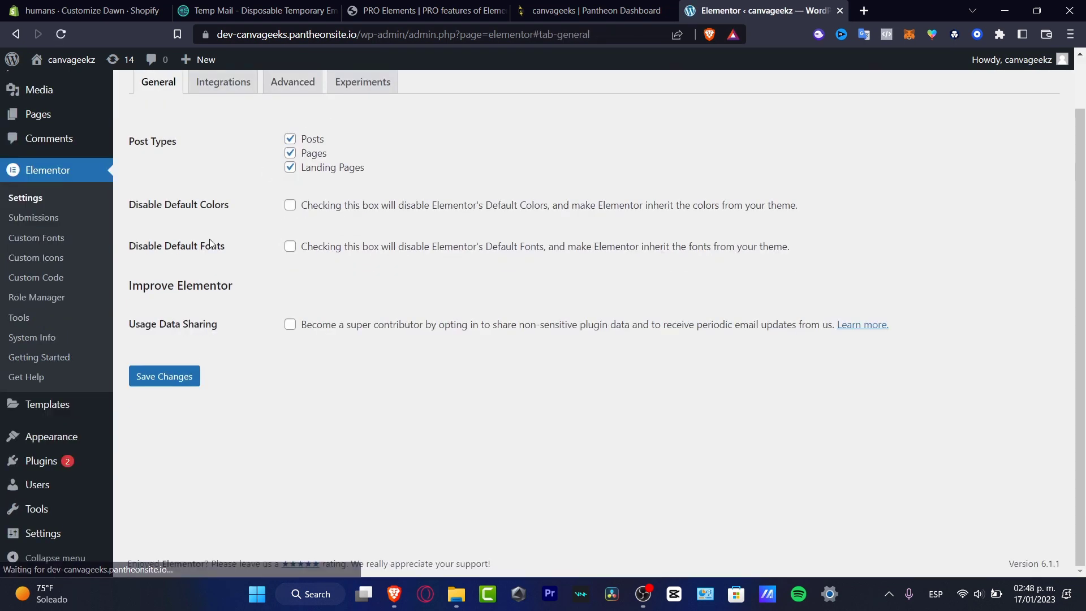
Move the existing About Us and POP UP pages to the trash with a bulk action
{"action": "left_click", "coordinate": [53, 123]}
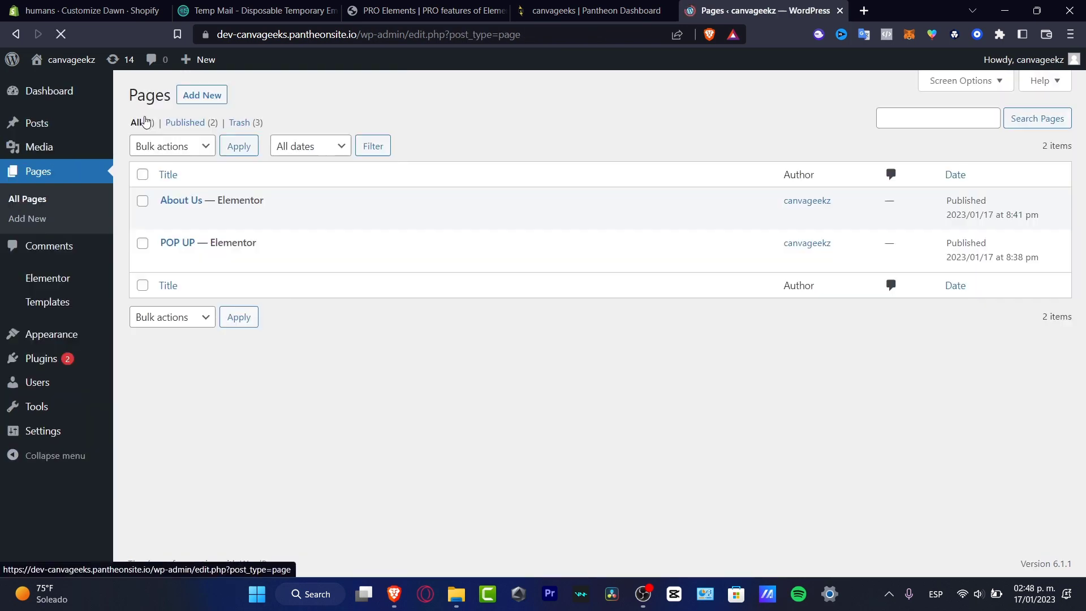
{"action": "left_click", "coordinate": [142, 174]}
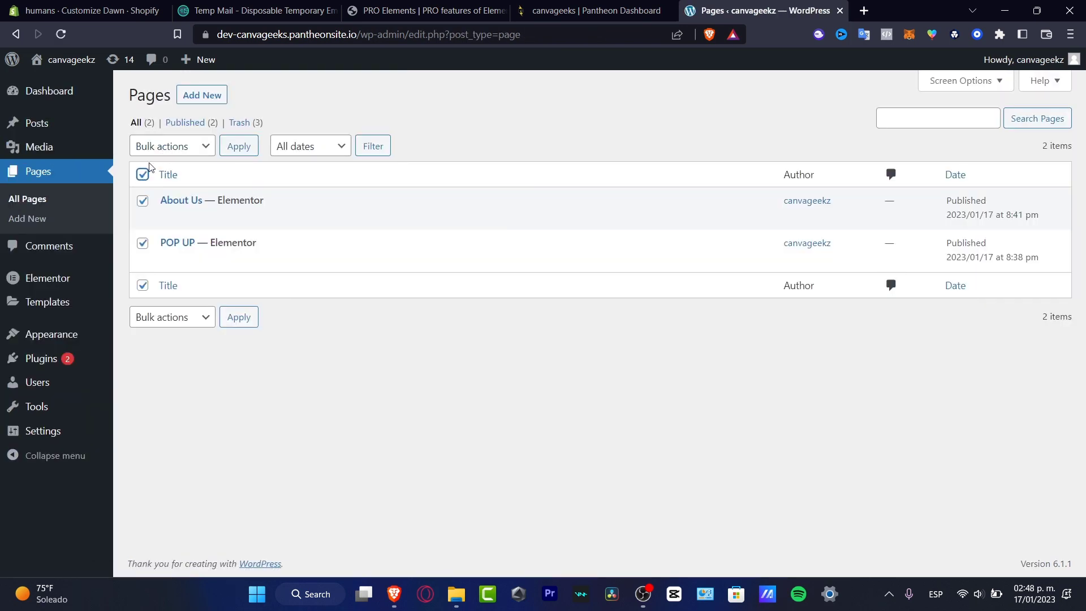
{"action": "left_click", "coordinate": [178, 149]}
{"action": "left_click", "coordinate": [198, 191]}
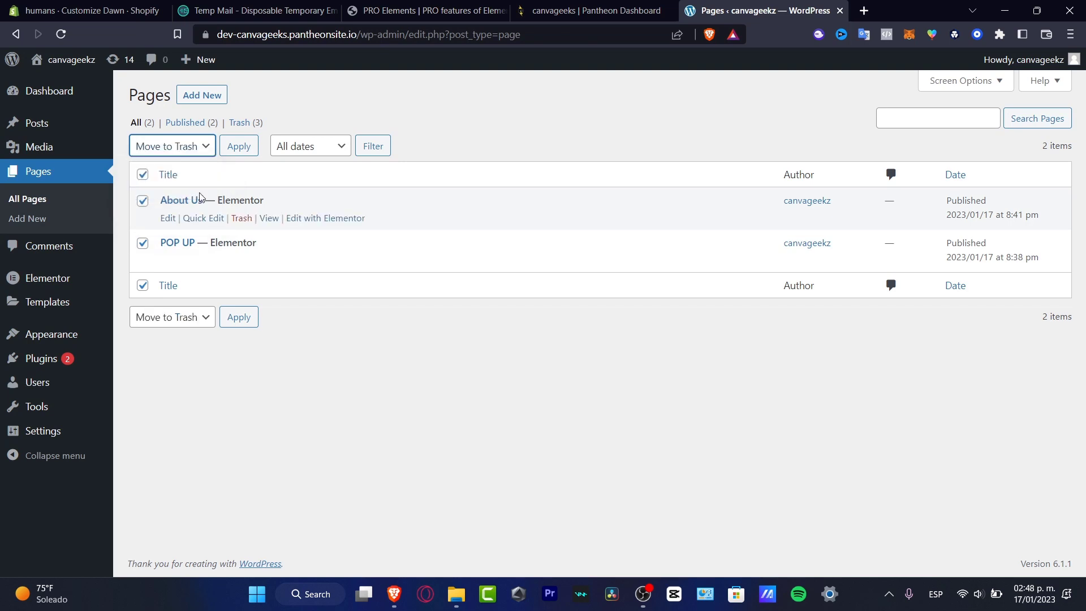
{"action": "left_click", "coordinate": [247, 150]}
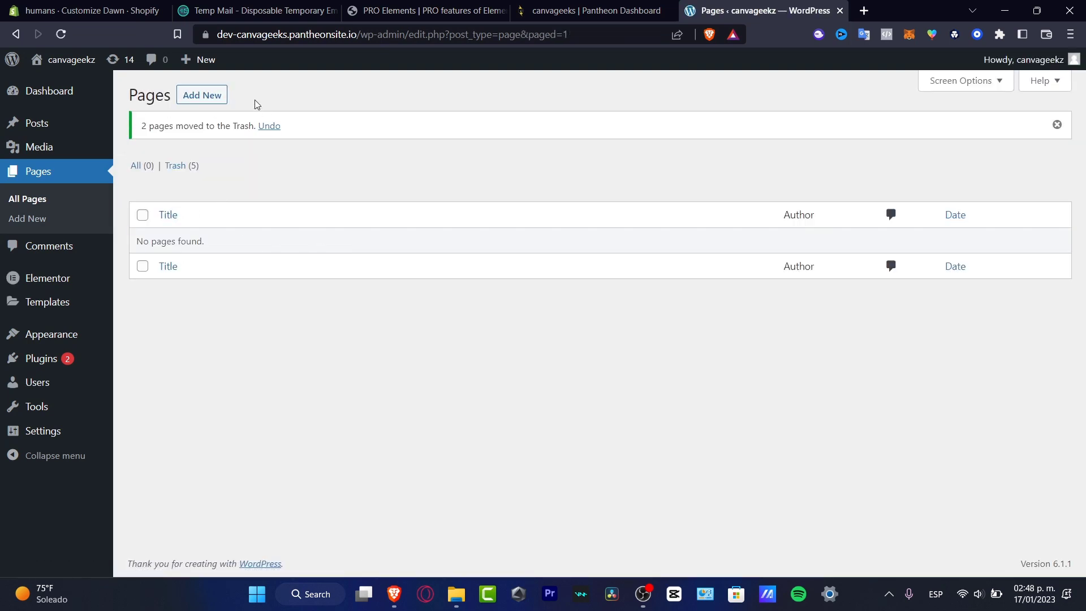
Create a new page in the Elementor editor and search its widgets for "prod"
{"action": "left_click", "coordinate": [214, 101]}
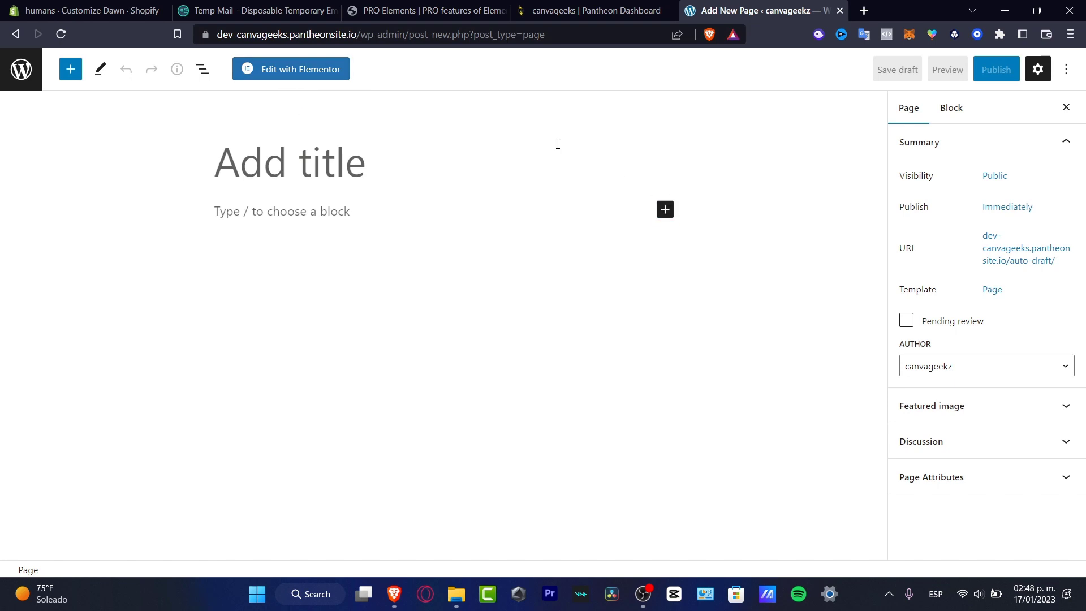
{"action": "left_click", "coordinate": [285, 68]}
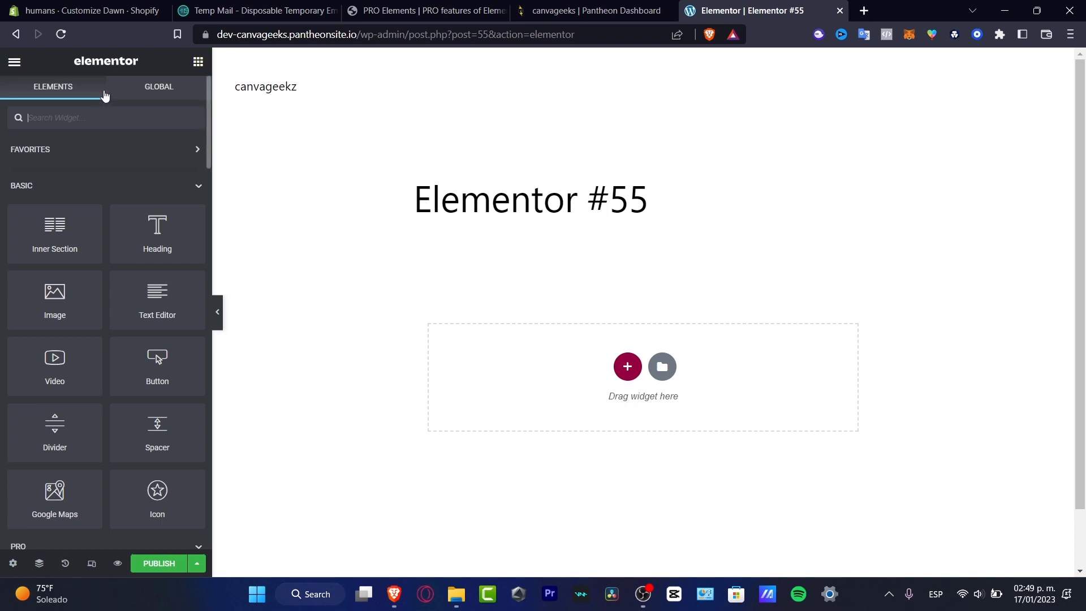
{"action": "type", "text": "prod"}
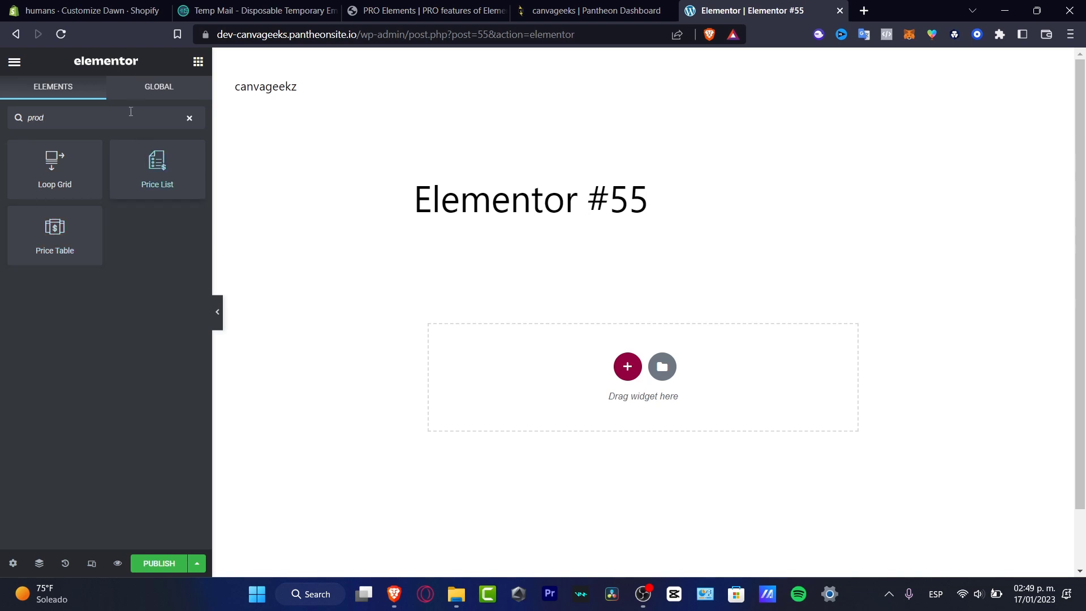
{"action": "left_click", "coordinate": [183, 96]}
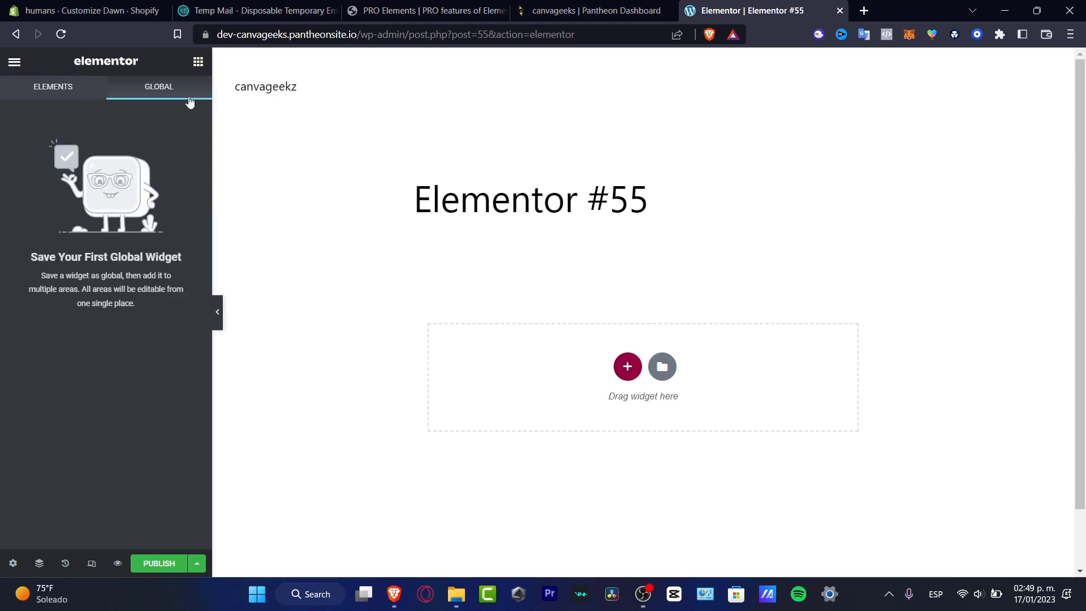
{"action": "left_click", "coordinate": [509, 265]}
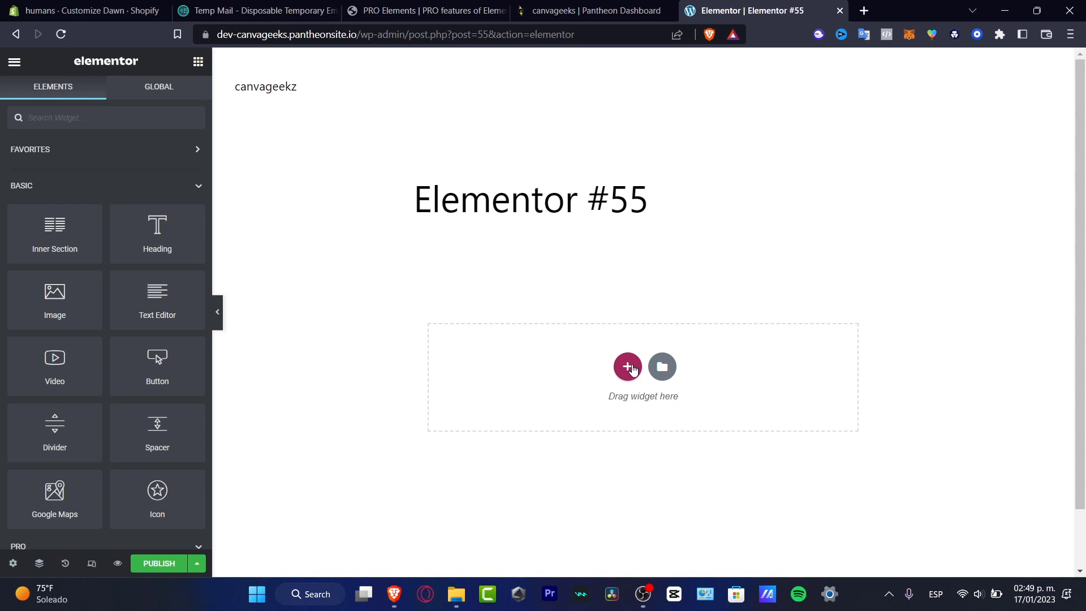
Search the page templates in the Elementor library for "single", "prod" and "shop"
{"action": "left_click", "coordinate": [663, 369]}
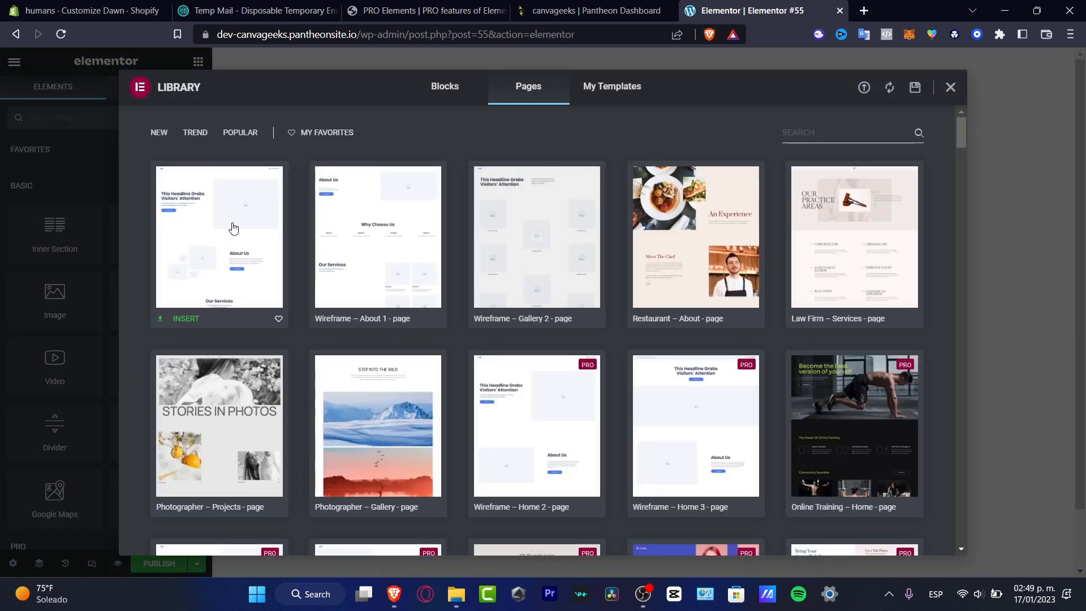
{"action": "left_click", "coordinate": [855, 136]}
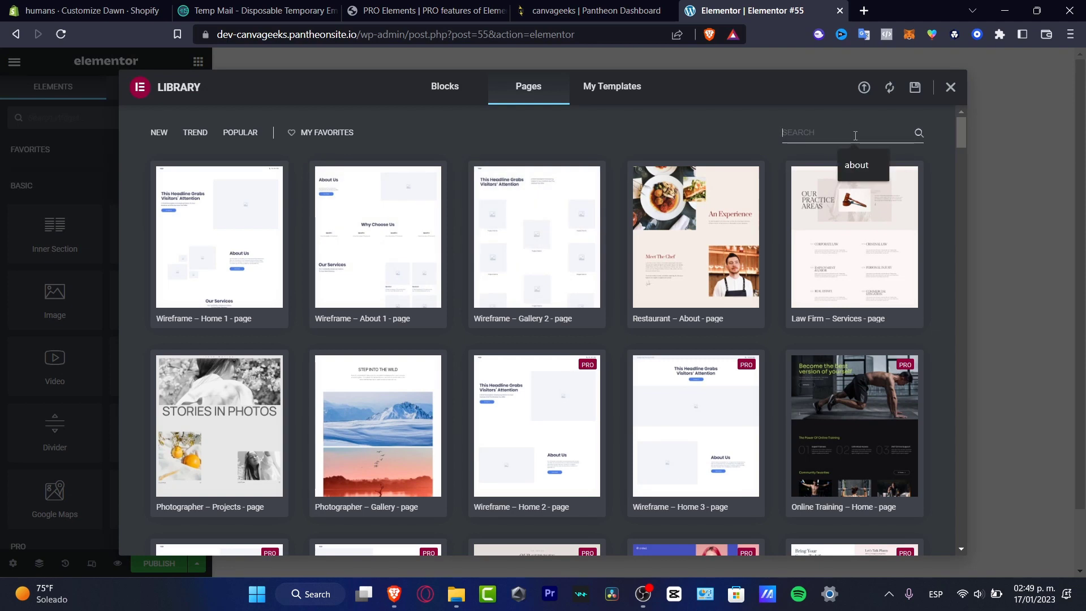
{"action": "type", "text": "single"}
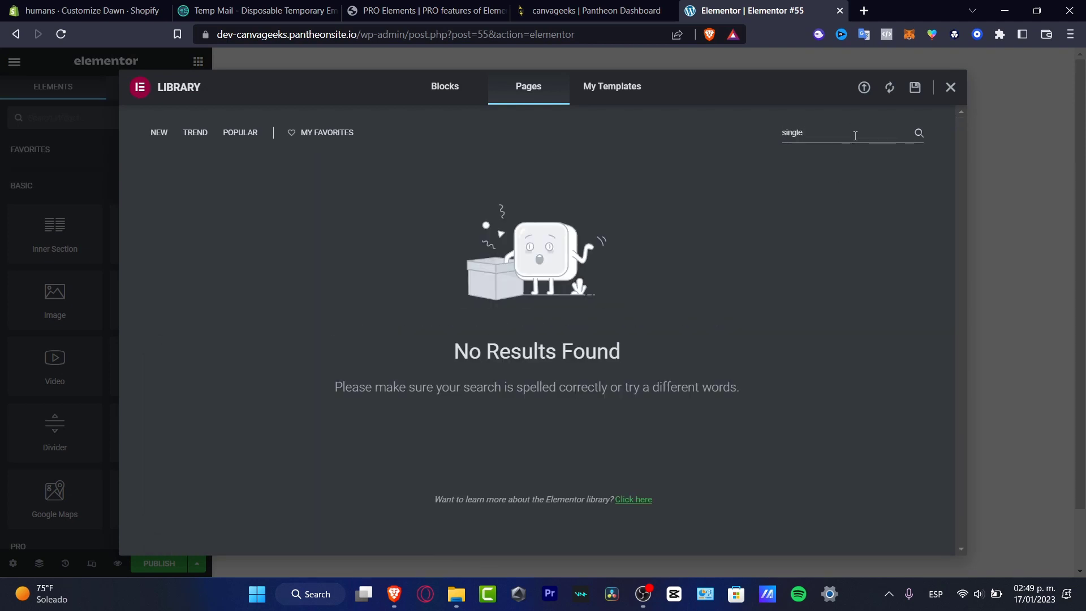
{"action": "key", "text": "BackSpace"}
{"action": "key", "text": "BackSpace"}
{"action": "key", "text": "BackSpace"}
{"action": "key", "text": "BackSpace"}
{"action": "key", "text": "BackSpace"}
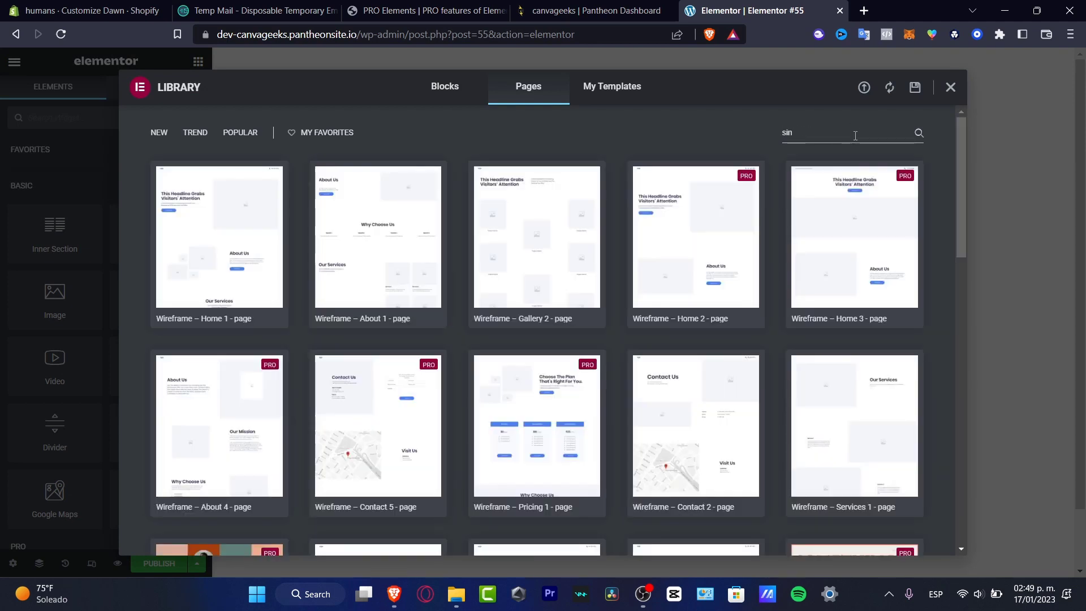
{"action": "type", "text": "pro"}
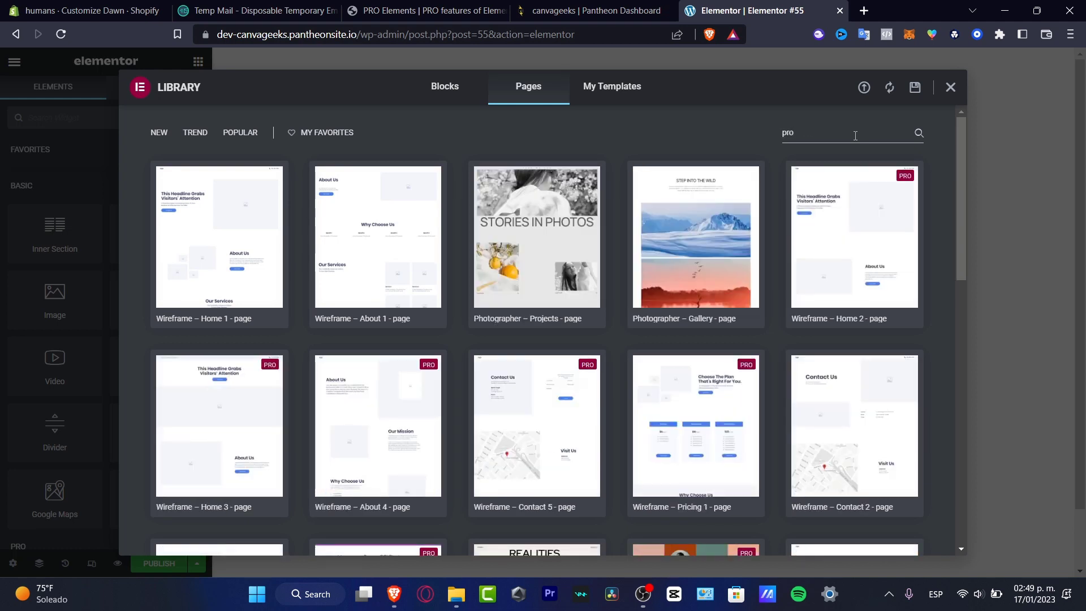
{"action": "type", "text": "d"}
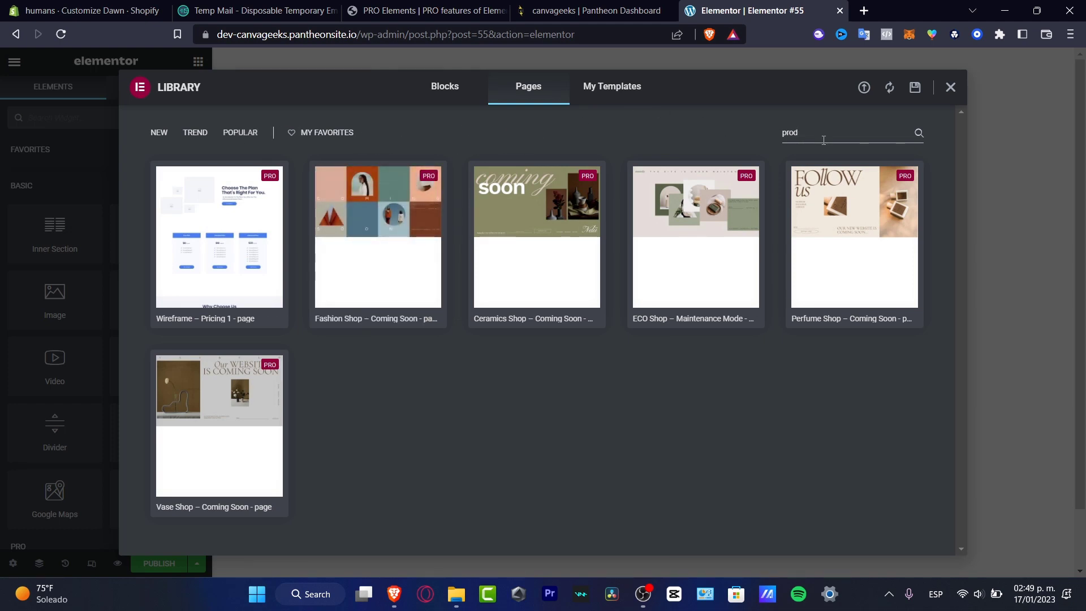
{"action": "type", "text": "shop"}
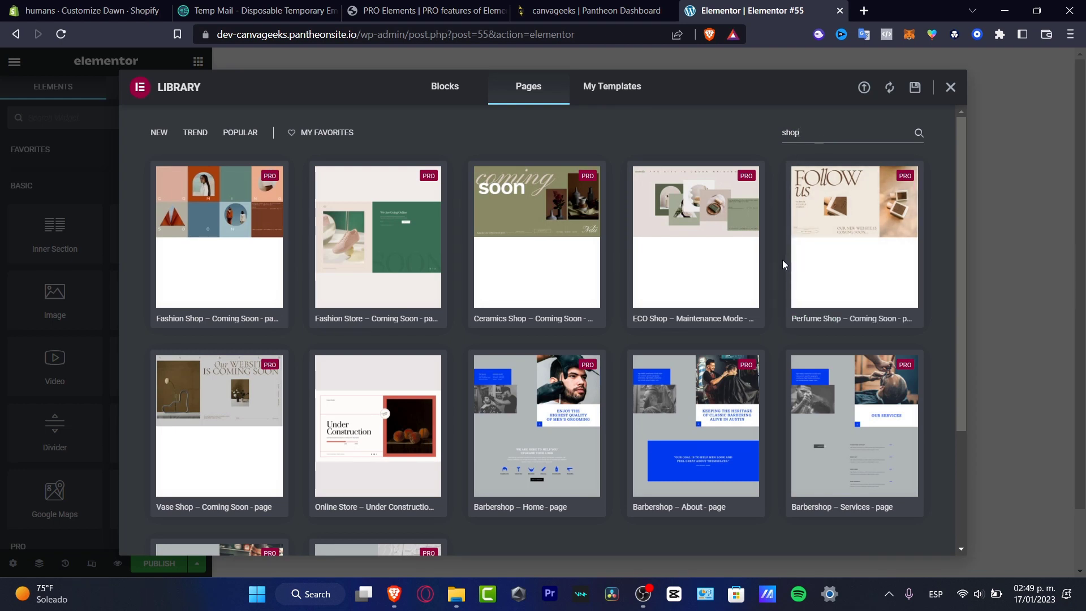
Preview the Online Store – Under Construction page template in the library and insert it into the page
{"action": "scroll", "coordinate": [759, 280], "scroll_direction": "down", "scroll_amount": 3}
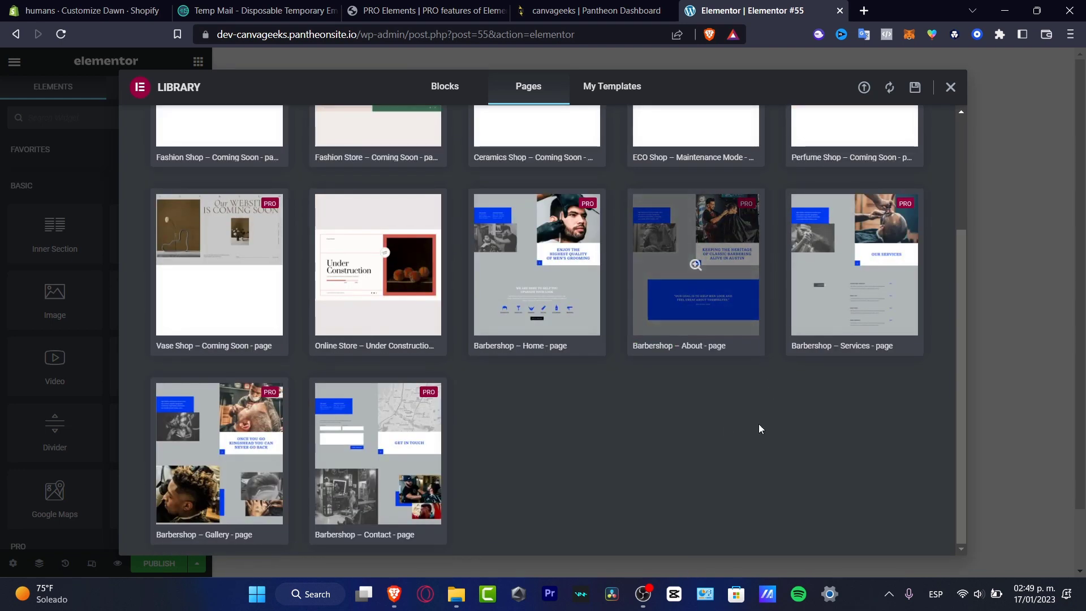
{"action": "left_click", "coordinate": [358, 309]}
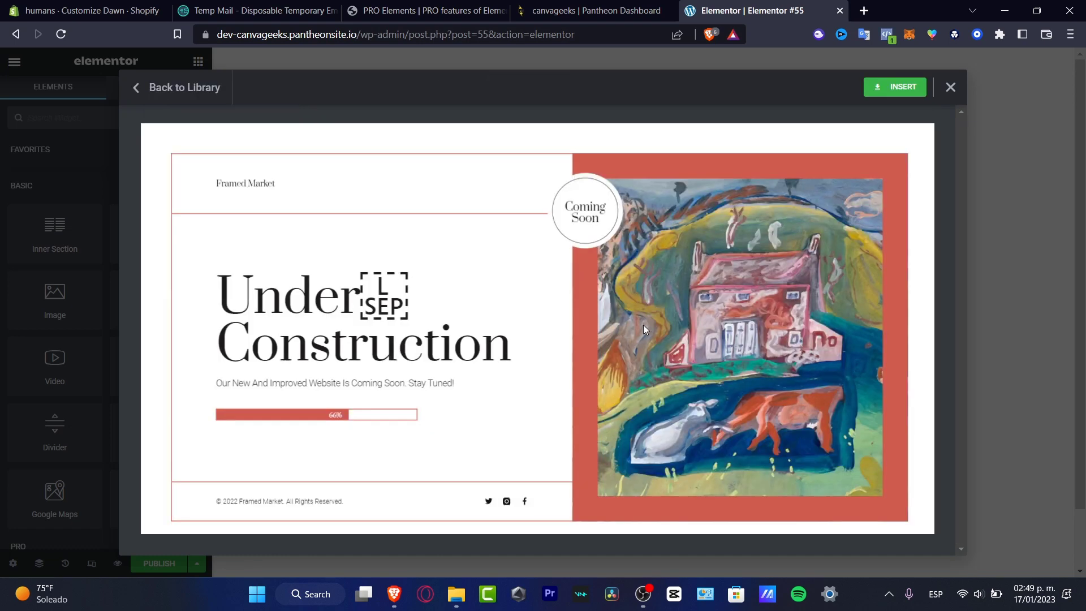
{"action": "left_click", "coordinate": [895, 88]}
{"action": "left_click", "coordinate": [626, 365]}
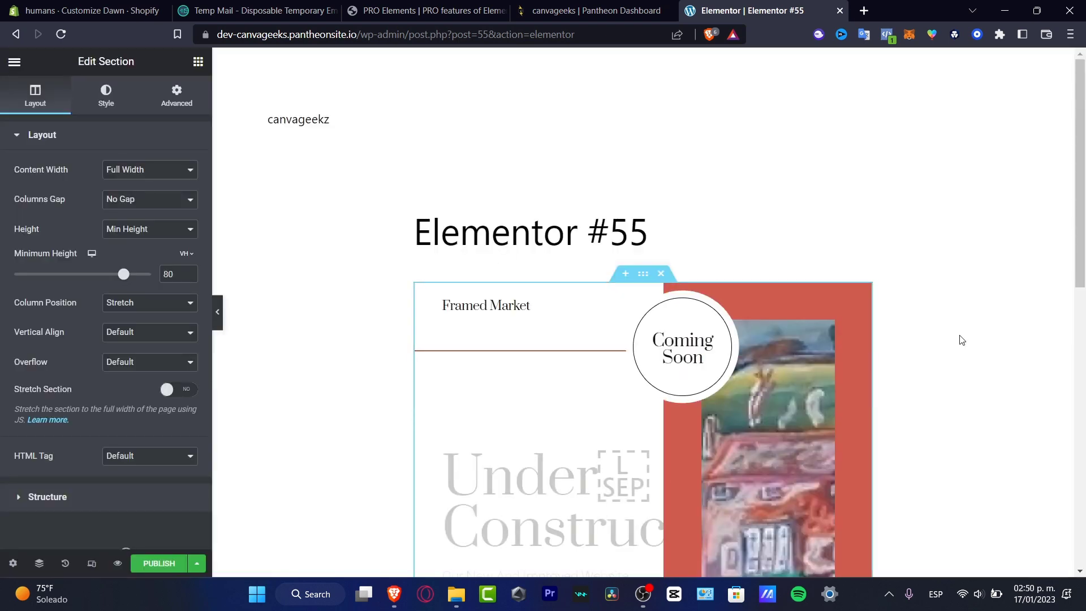
Set the inserted section's minimum height to 13 VH and choose Full Width as its content width
{"action": "scroll", "coordinate": [977, 315], "scroll_direction": "down", "scroll_amount": 3}
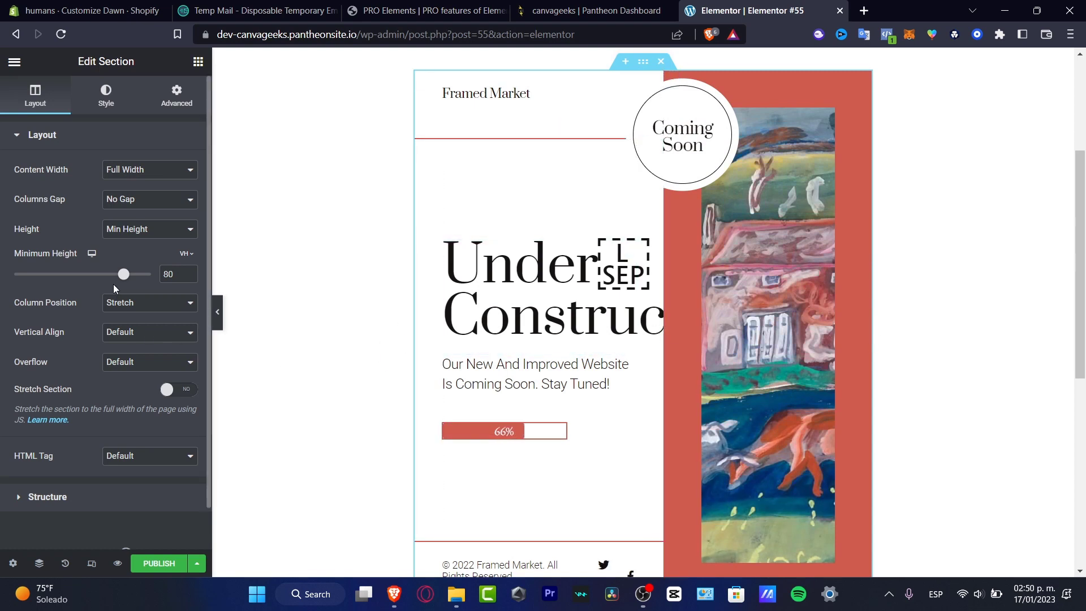
{"action": "left_click_drag", "start_coordinate": [123, 276], "coordinate": [37, 275]}
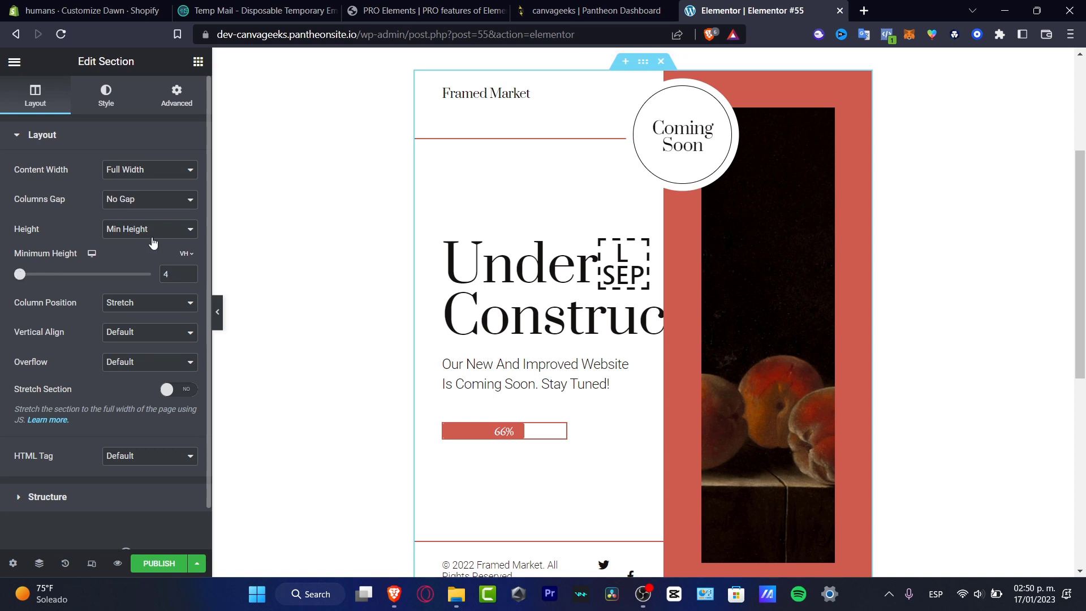
{"action": "left_click", "coordinate": [164, 170]}
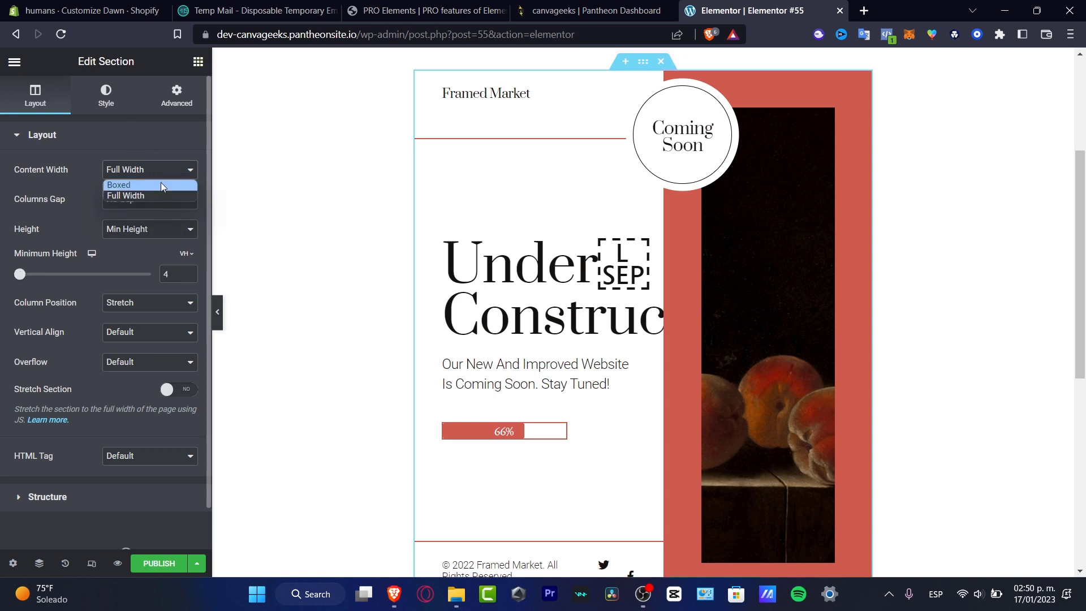
{"action": "left_click", "coordinate": [153, 194]}
{"action": "left_click", "coordinate": [32, 275]}
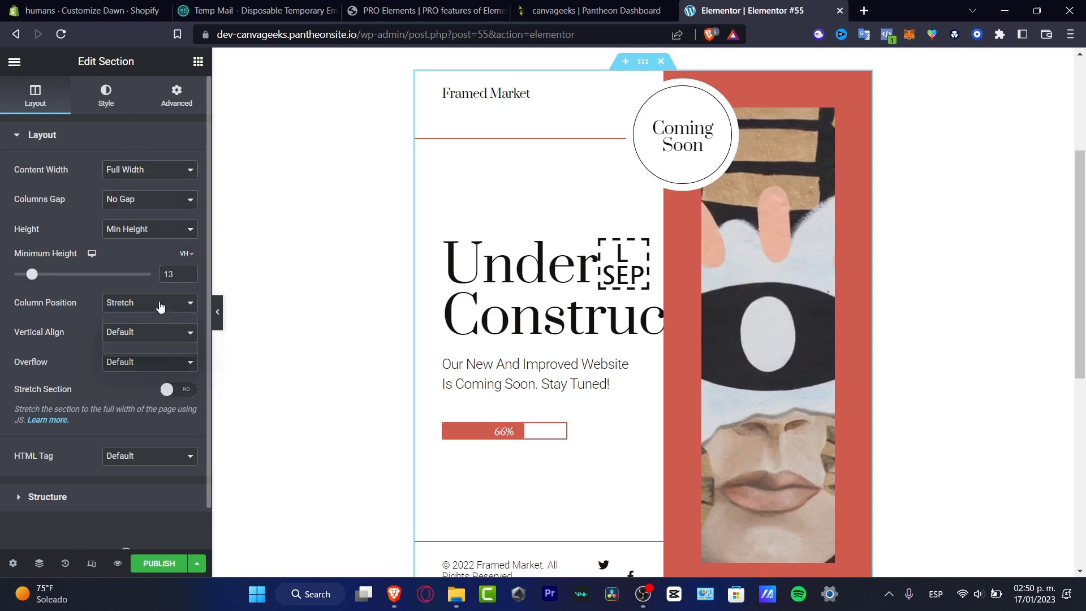
Set the section's column position to Top and vertical align to Bottom, and turn on Stretch Section
{"action": "left_click", "coordinate": [153, 302]}
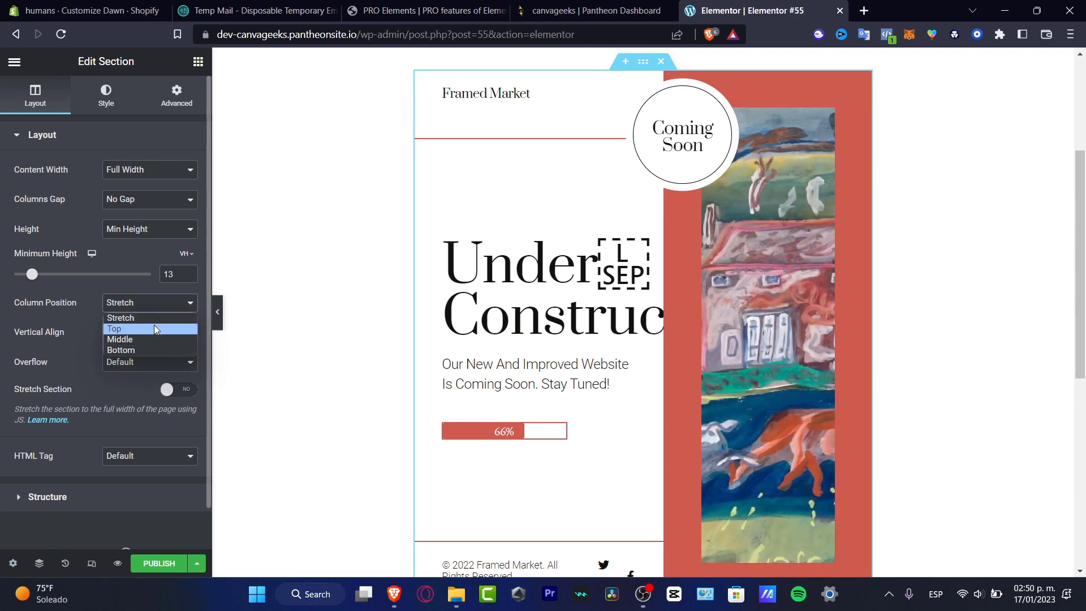
{"action": "left_click", "coordinate": [154, 328]}
{"action": "left_click", "coordinate": [160, 332]}
{"action": "left_click", "coordinate": [150, 376]}
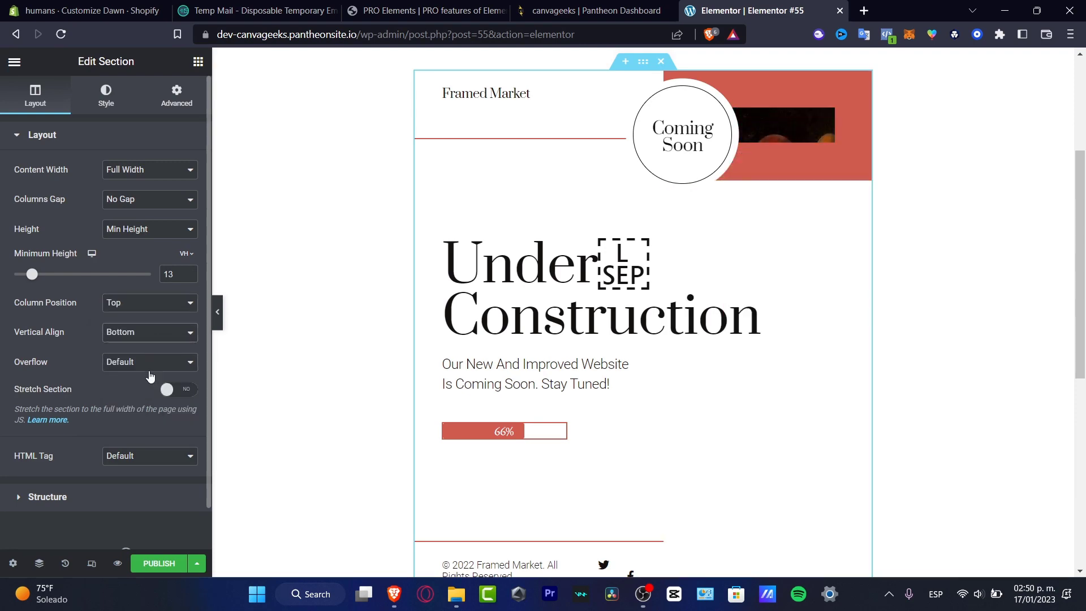
{"action": "left_click", "coordinate": [184, 390]}
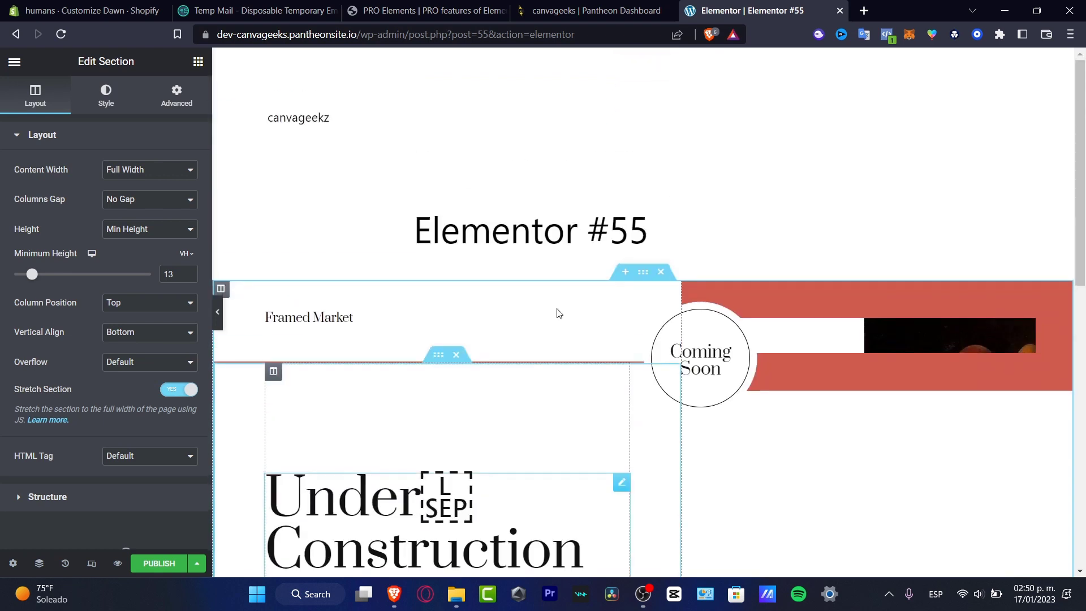
Add a new single-column section below the inserted template
{"action": "scroll", "coordinate": [556, 311], "scroll_direction": "down", "scroll_amount": 5}
{"action": "scroll", "coordinate": [557, 315], "scroll_direction": "down", "scroll_amount": 4}
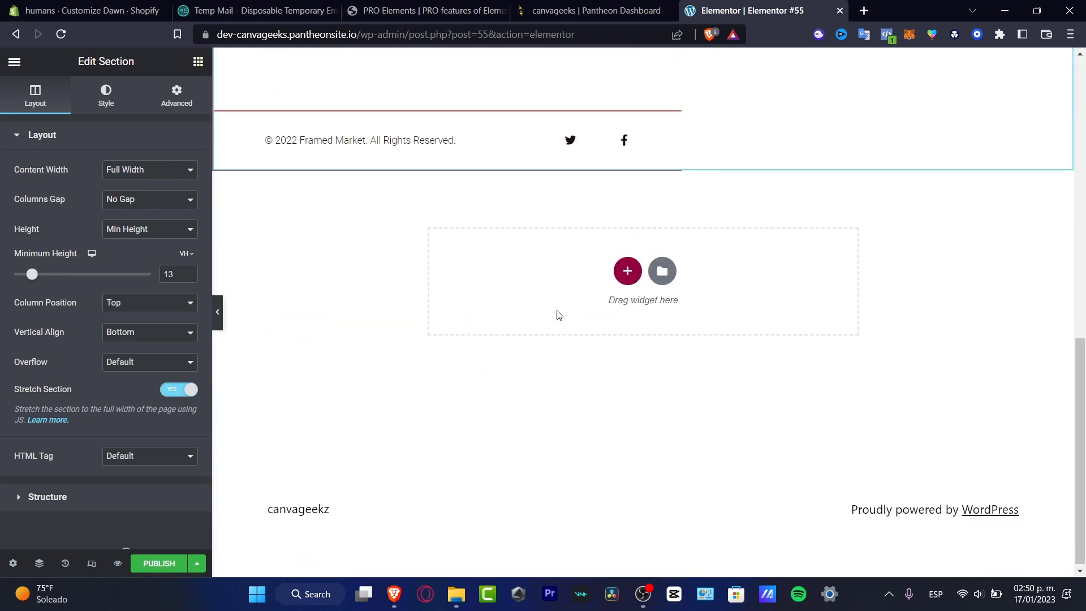
{"action": "left_click", "coordinate": [626, 269]}
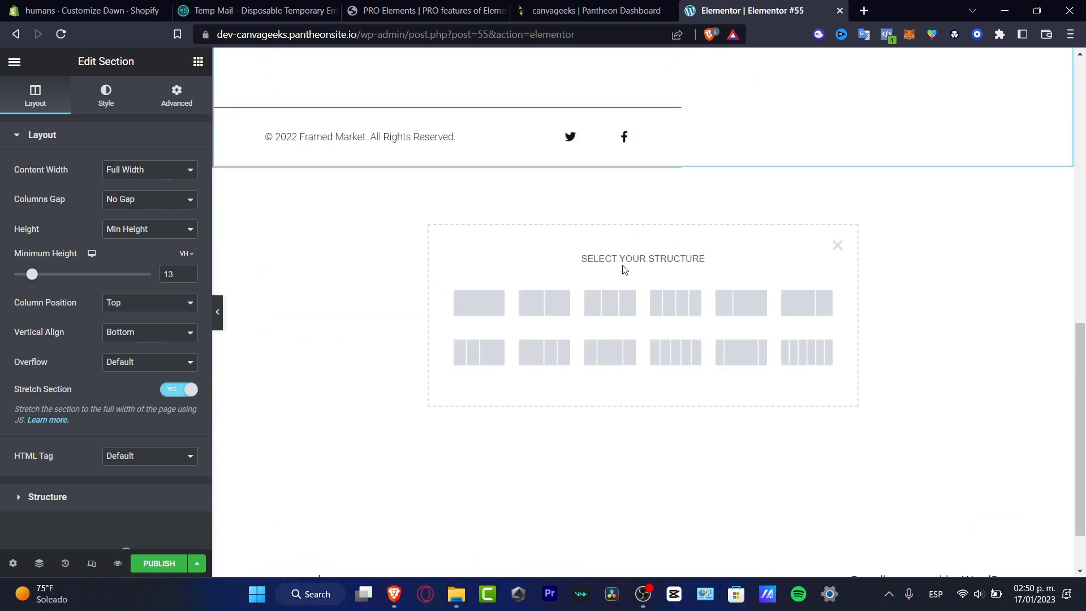
{"action": "left_click", "coordinate": [484, 312]}
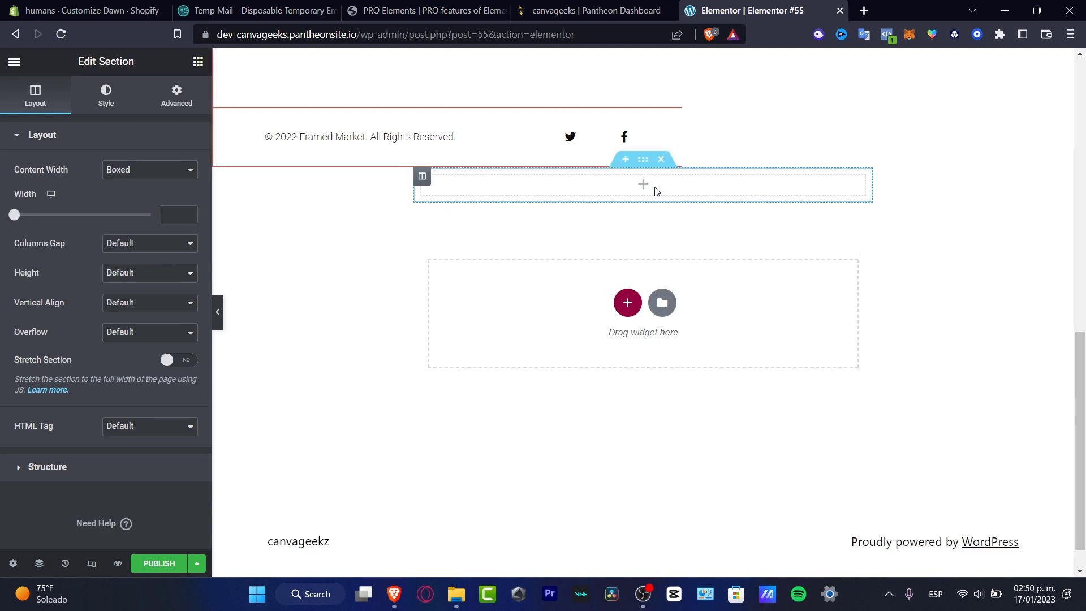
Search the widgets for "prod", place a Loop Grid in the new section and create a template for it, saving the page changes
{"action": "left_click", "coordinate": [640, 187]}
{"action": "left_click", "coordinate": [136, 124]}
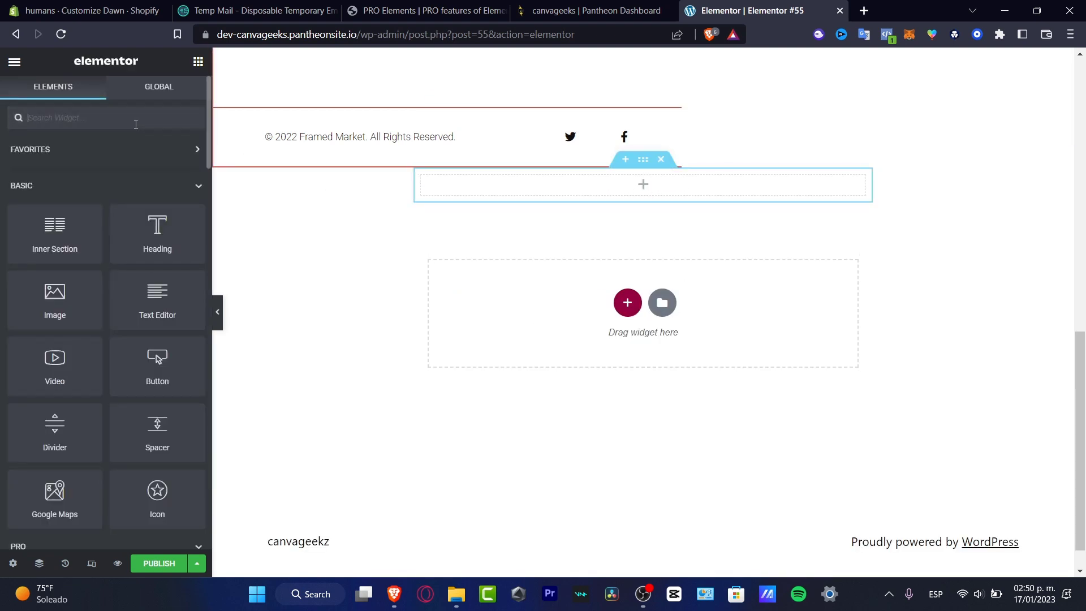
{"action": "type", "text": "prod"}
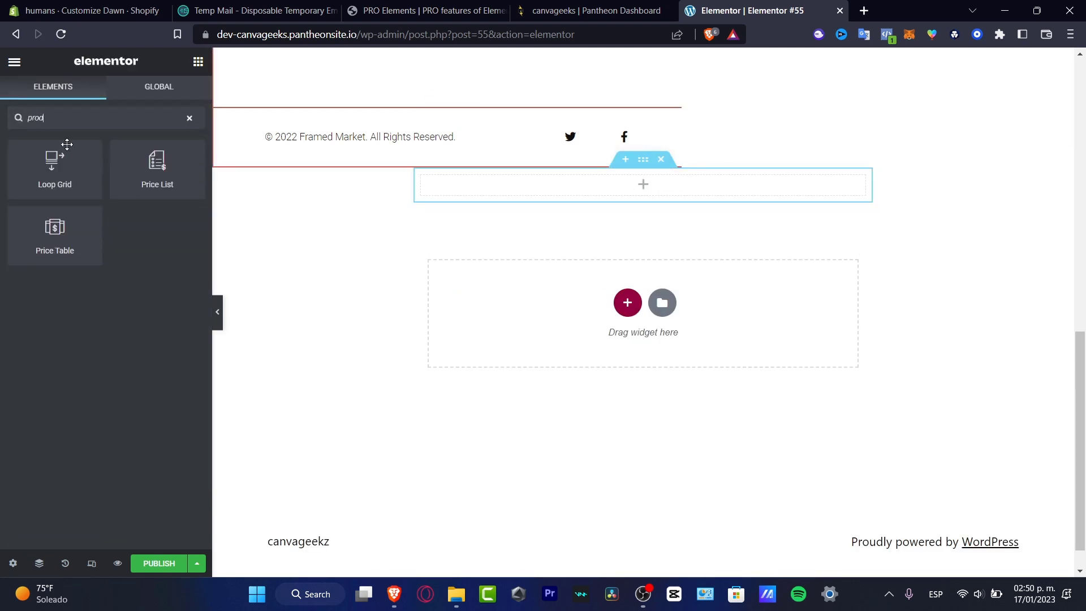
{"action": "left_click_drag", "start_coordinate": [69, 194], "coordinate": [564, 197]}
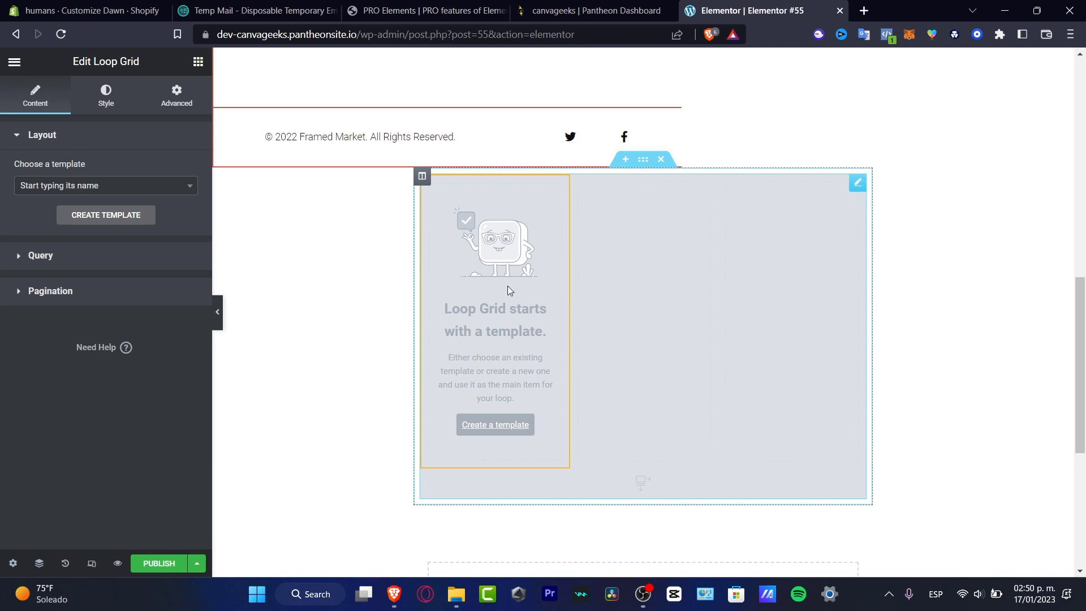
{"action": "left_click", "coordinate": [125, 223]}
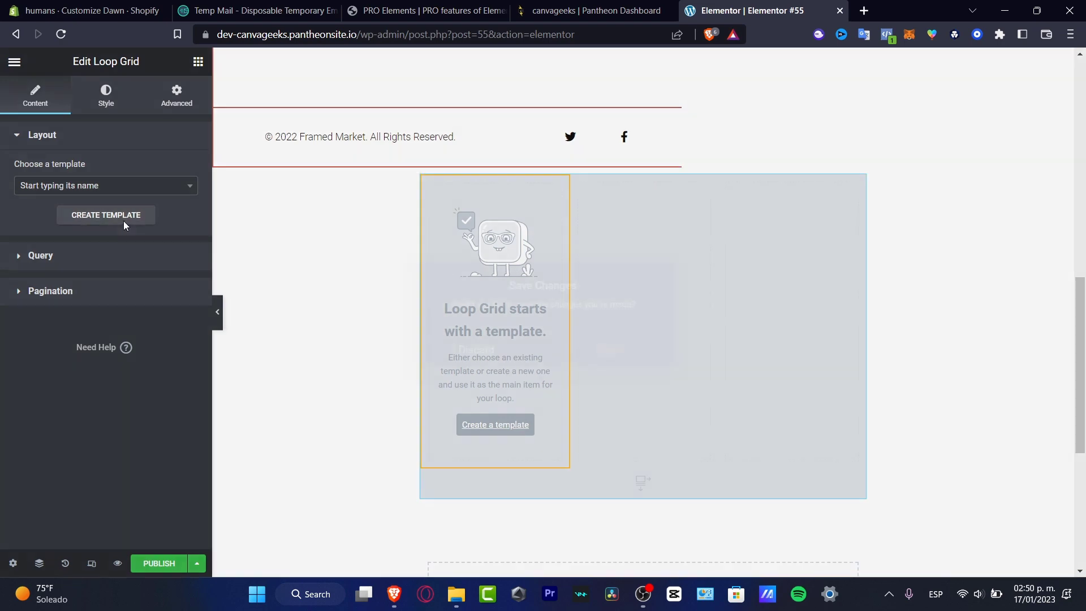
{"action": "left_click", "coordinate": [608, 348]}
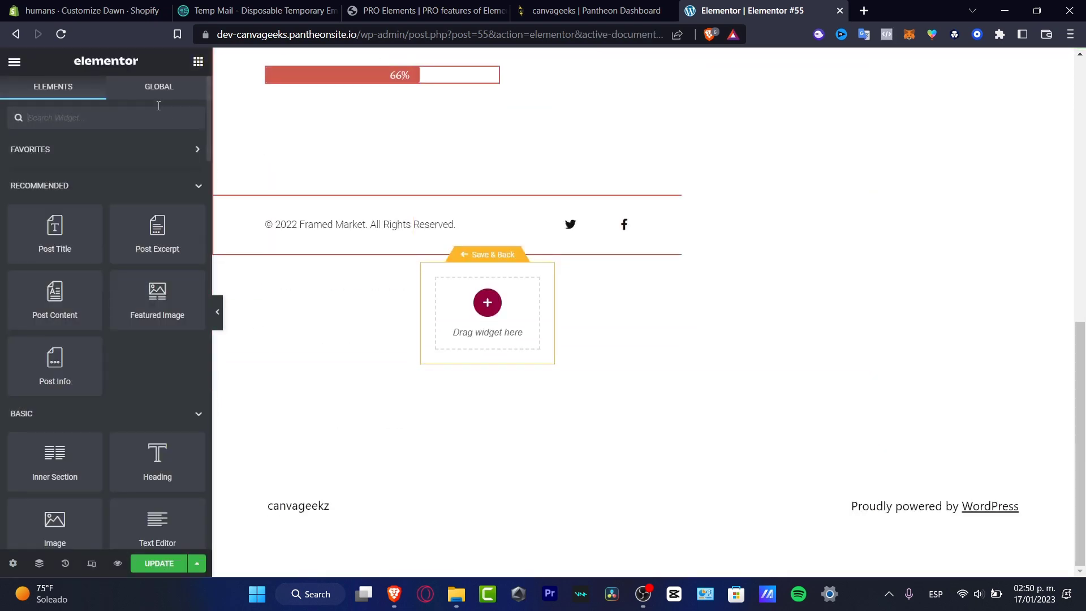
Browse the available widgets, search for "price" and place a Price List in the loop template
{"action": "scroll", "coordinate": [90, 410], "scroll_direction": "down", "scroll_amount": 15}
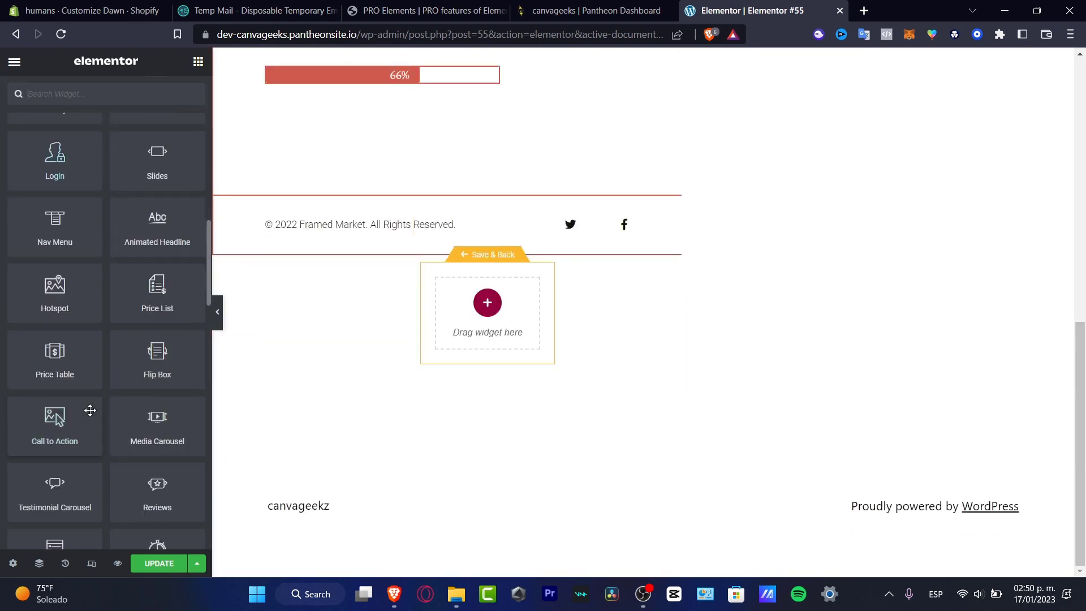
{"action": "scroll", "coordinate": [90, 410], "scroll_direction": "down", "scroll_amount": 10}
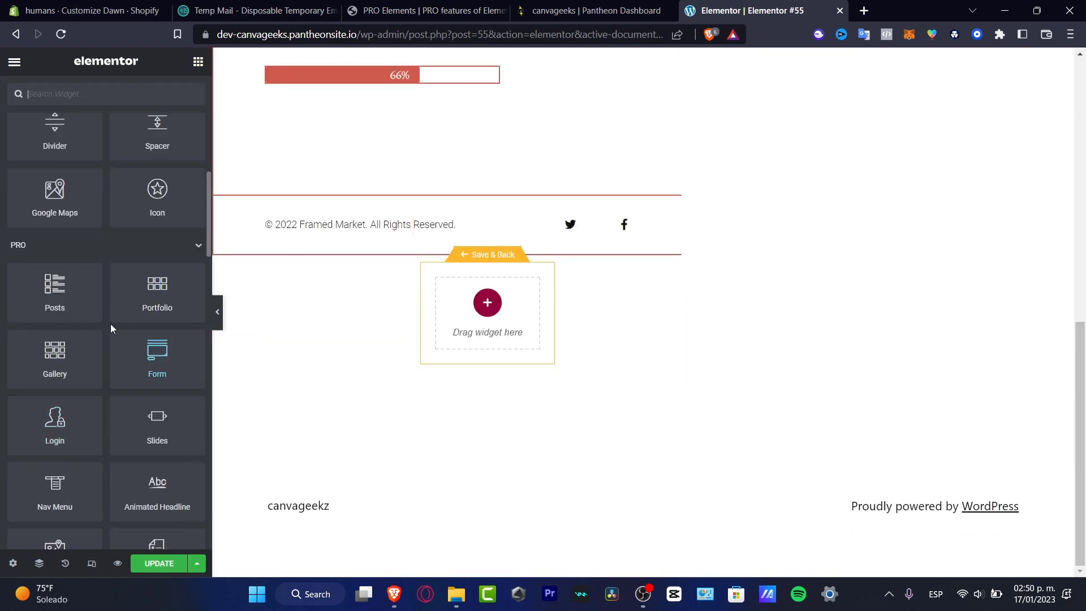
{"action": "scroll", "coordinate": [119, 314], "scroll_direction": "up", "scroll_amount": 5}
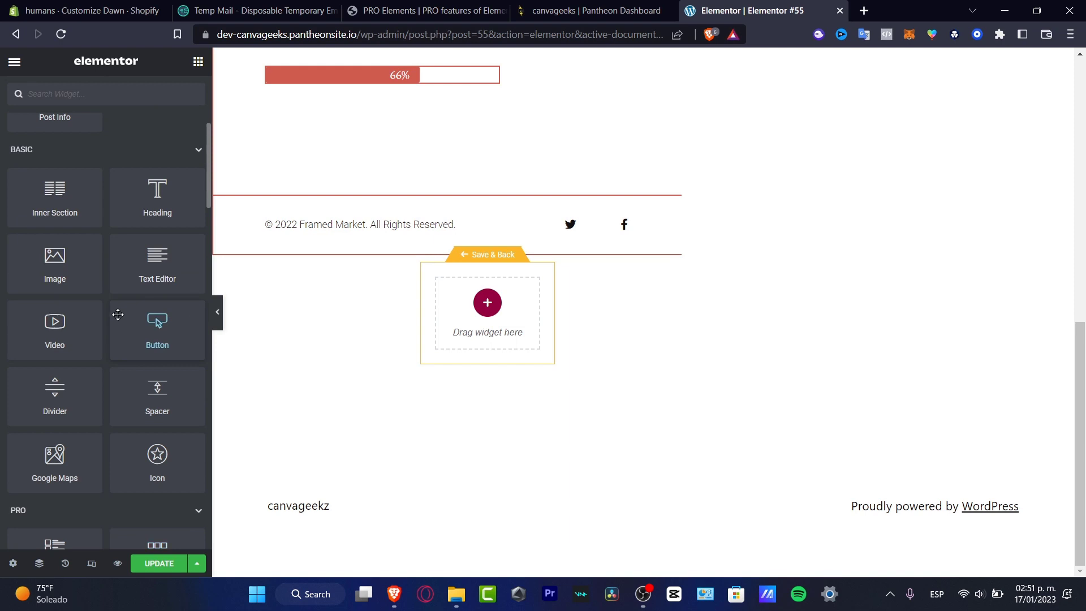
{"action": "scroll", "coordinate": [117, 315], "scroll_direction": "up", "scroll_amount": 5}
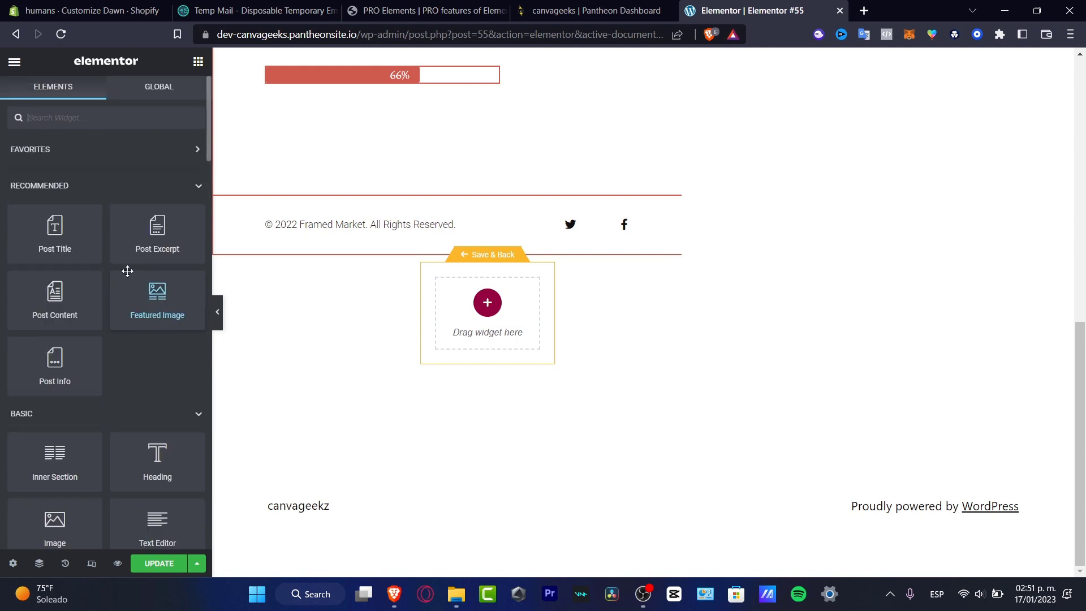
{"action": "left_click", "coordinate": [122, 111]}
{"action": "type", "text": "pro"}
{"action": "key", "text": "BackSpace"}
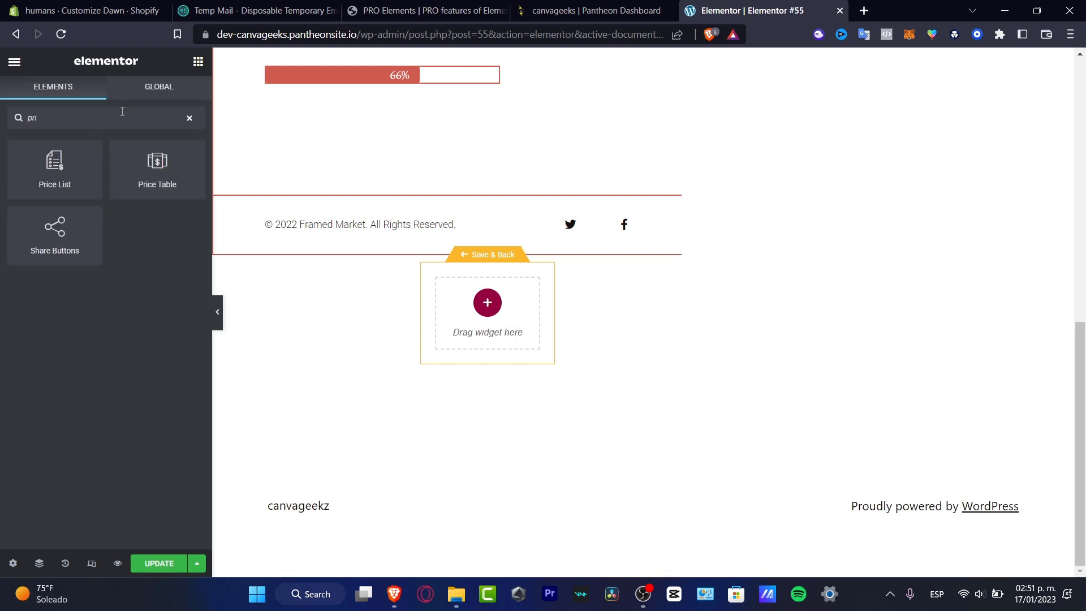
{"action": "type", "text": "d"}
{"action": "key", "text": "BackSpace"}
{"action": "type", "text": "ice"}
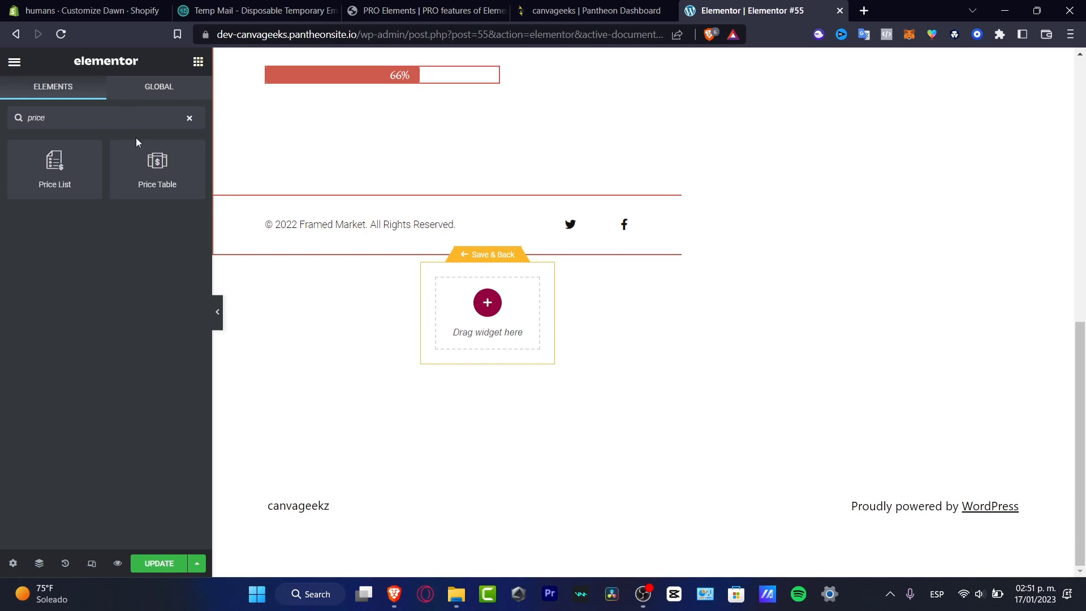
{"action": "left_click_drag", "start_coordinate": [75, 177], "coordinate": [526, 323]}
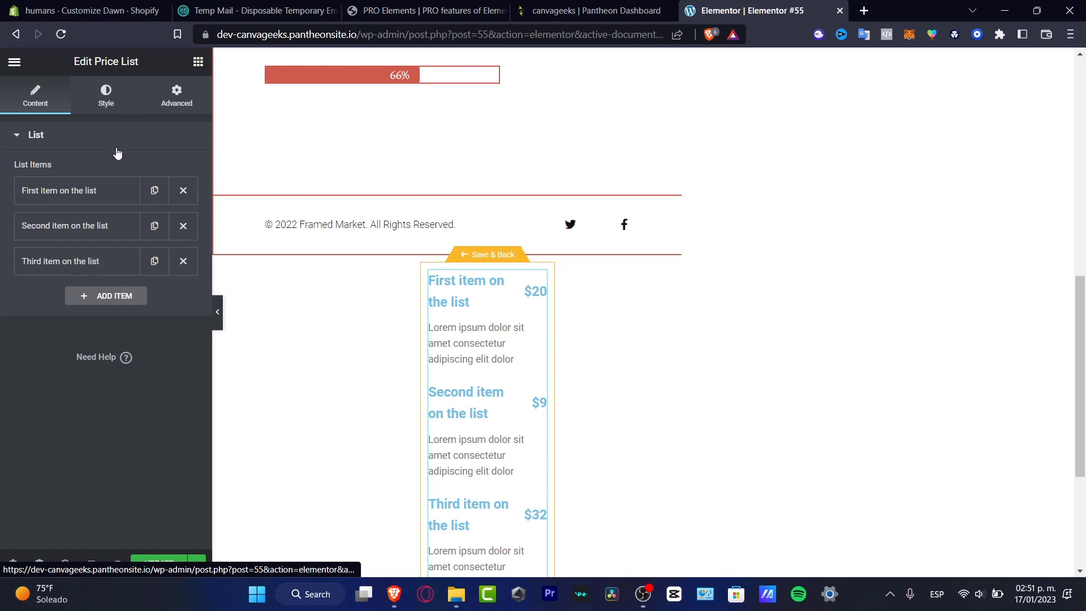
Examine the Price List's style and advanced settings and its layout on the page
{"action": "left_click", "coordinate": [106, 95]}
{"action": "left_click", "coordinate": [166, 112]}
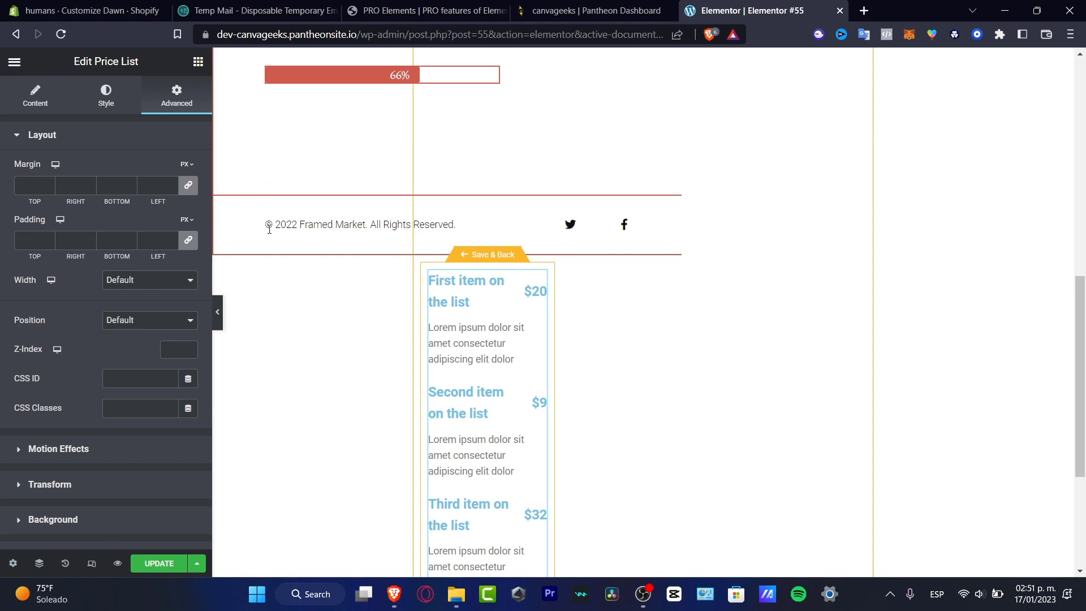
{"action": "scroll", "coordinate": [668, 342], "scroll_direction": "down", "scroll_amount": 4}
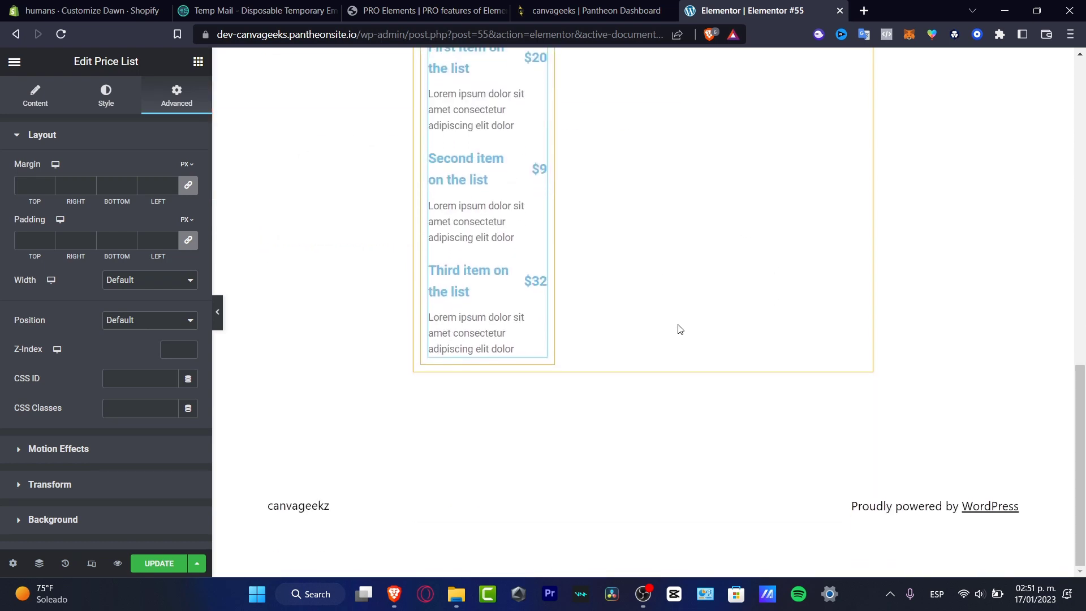
Search Google for "stripe" in a new browser tab and open the Stripe dashboard from the official site
{"action": "left_click", "coordinate": [864, 10]}
{"action": "type", "text": "strip"}
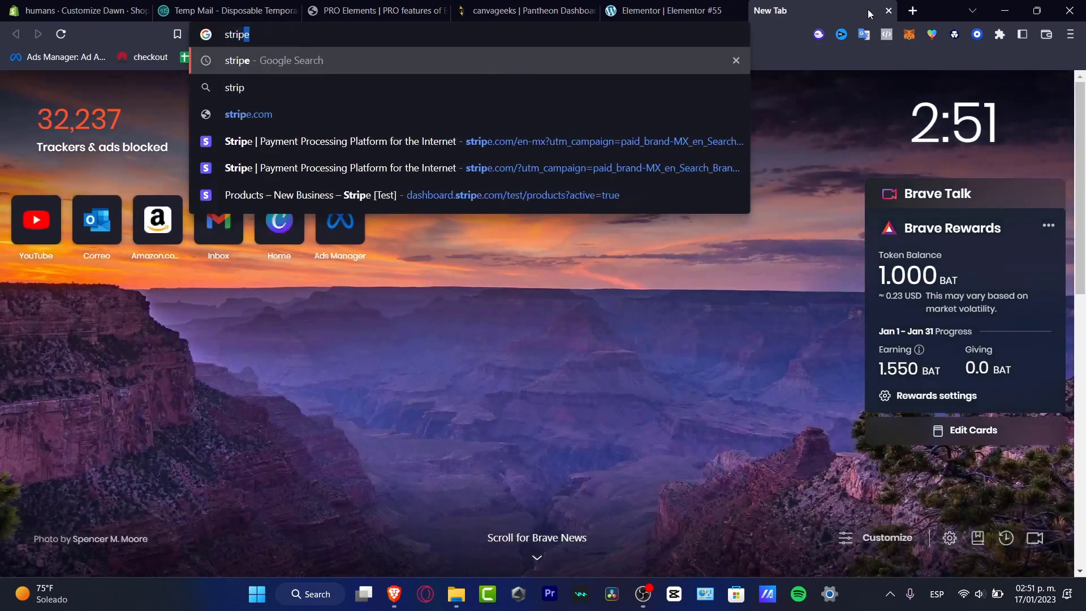
{"action": "key", "text": "Return"}
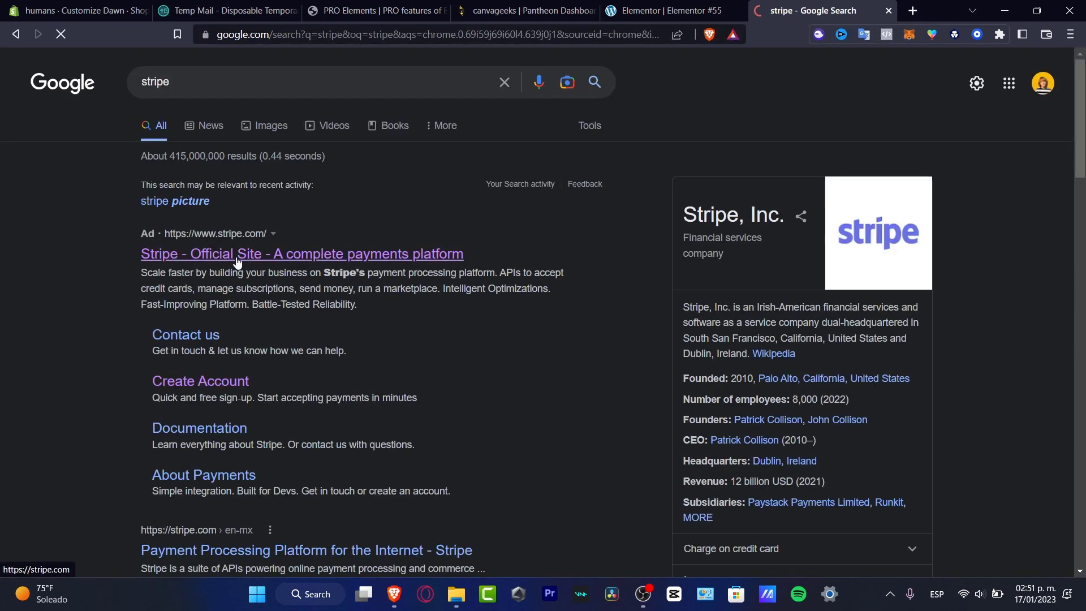
{"action": "left_click", "coordinate": [237, 255]}
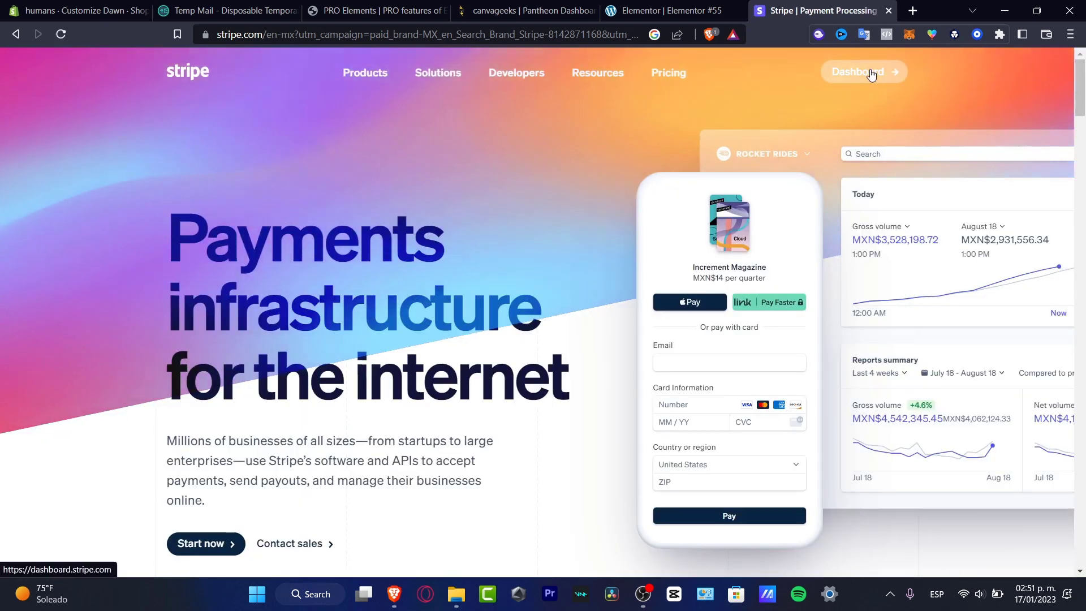
{"action": "left_click", "coordinate": [871, 74]}
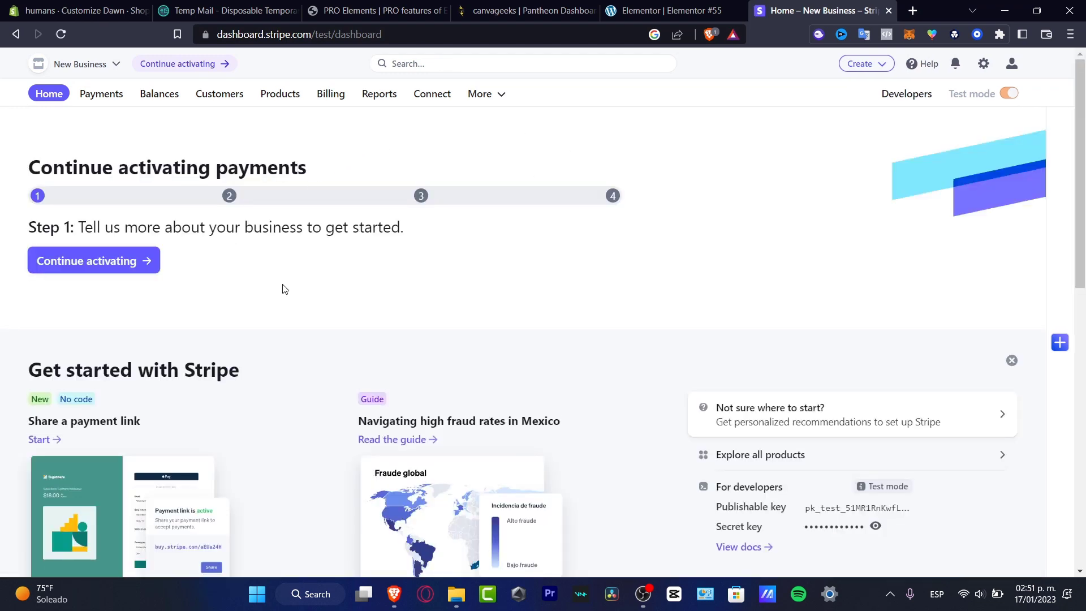
Start a new Stripe payment link, expand its advanced options and select the Premium Plan product at $23.00 MXN
{"action": "left_click", "coordinate": [58, 440]}
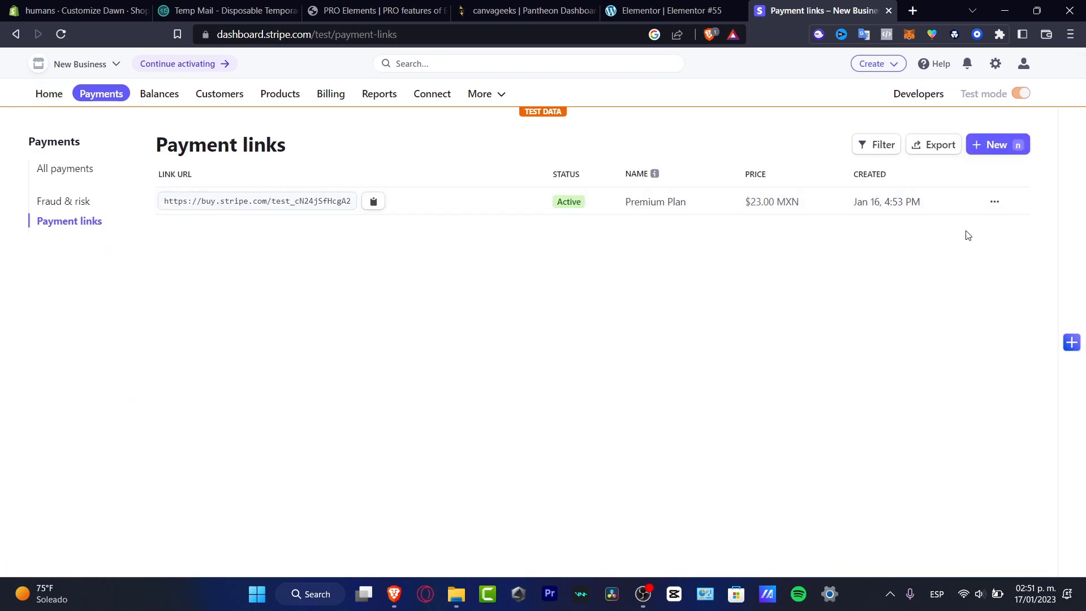
{"action": "left_click", "coordinate": [994, 147]}
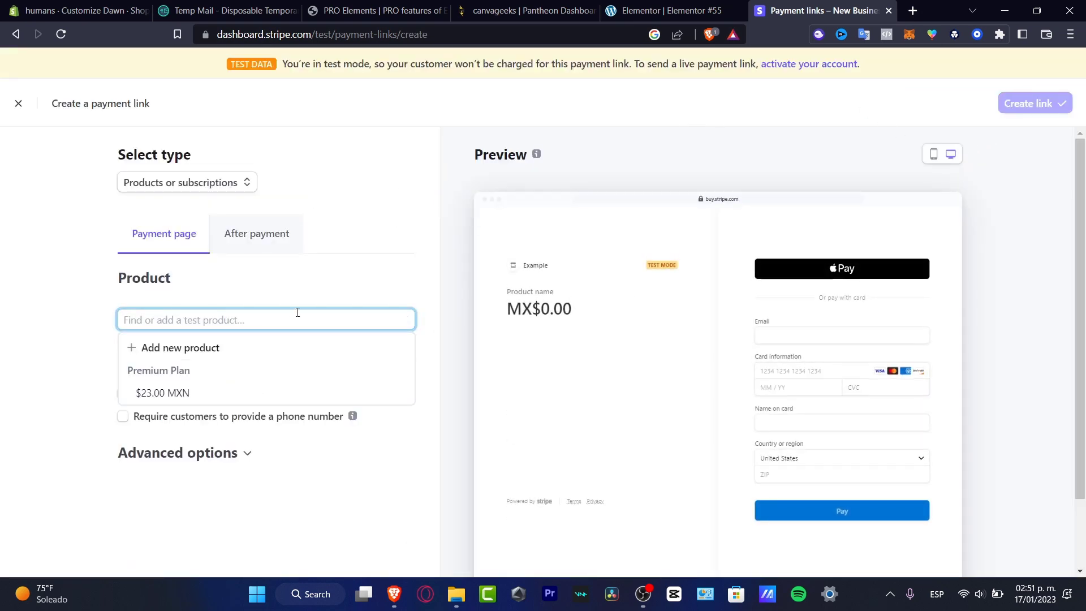
{"action": "left_click", "coordinate": [243, 455]}
{"action": "left_click", "coordinate": [226, 288]}
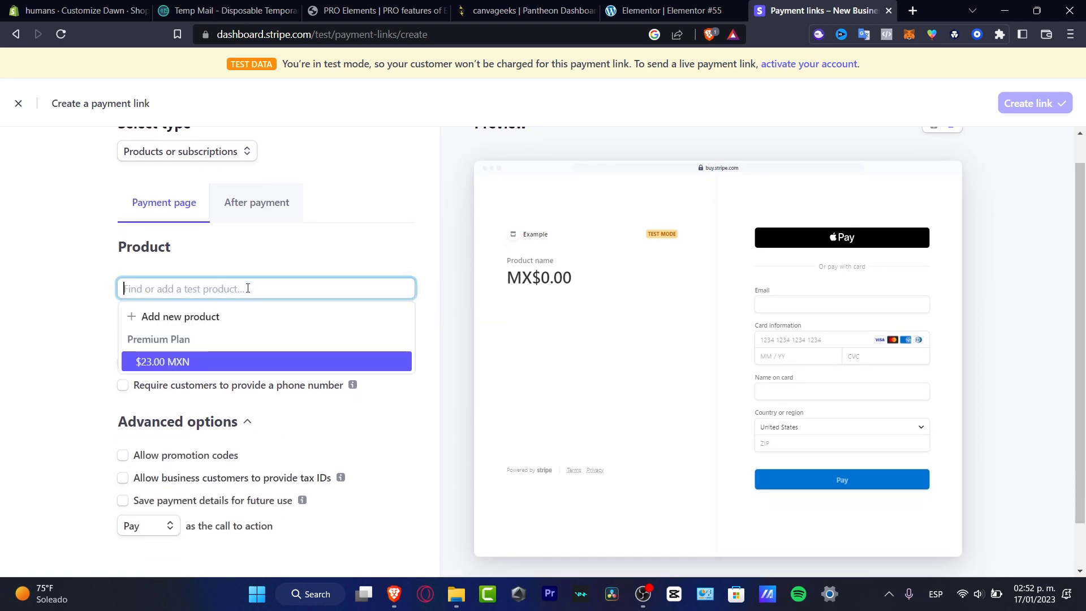
{"action": "left_click", "coordinate": [201, 362]}
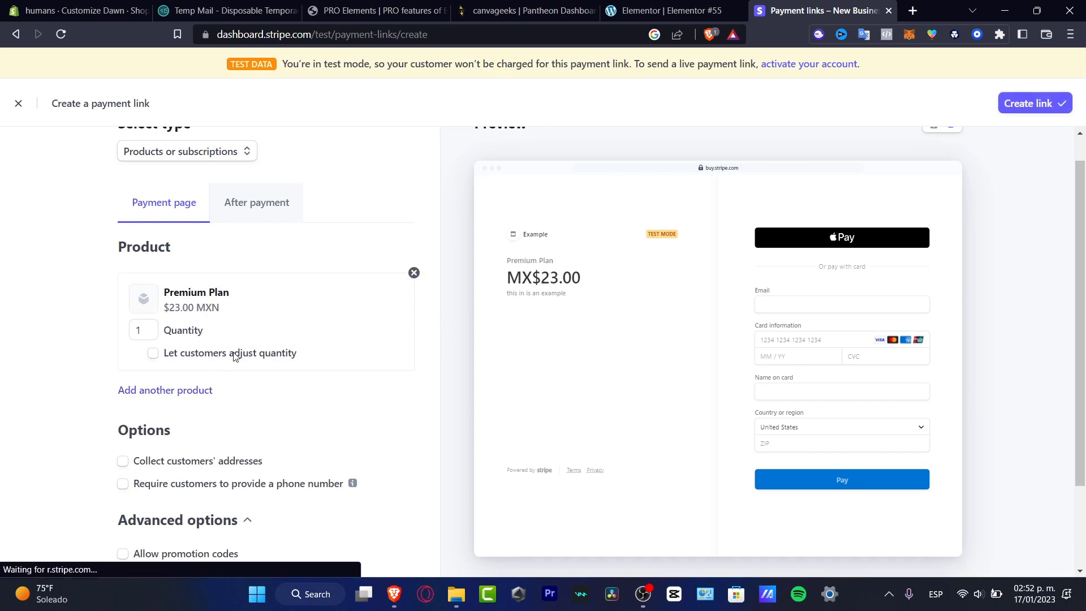
Review the payment link's type, product and options, create the link and submit the account password to confirm access
{"action": "left_click", "coordinate": [222, 157]}
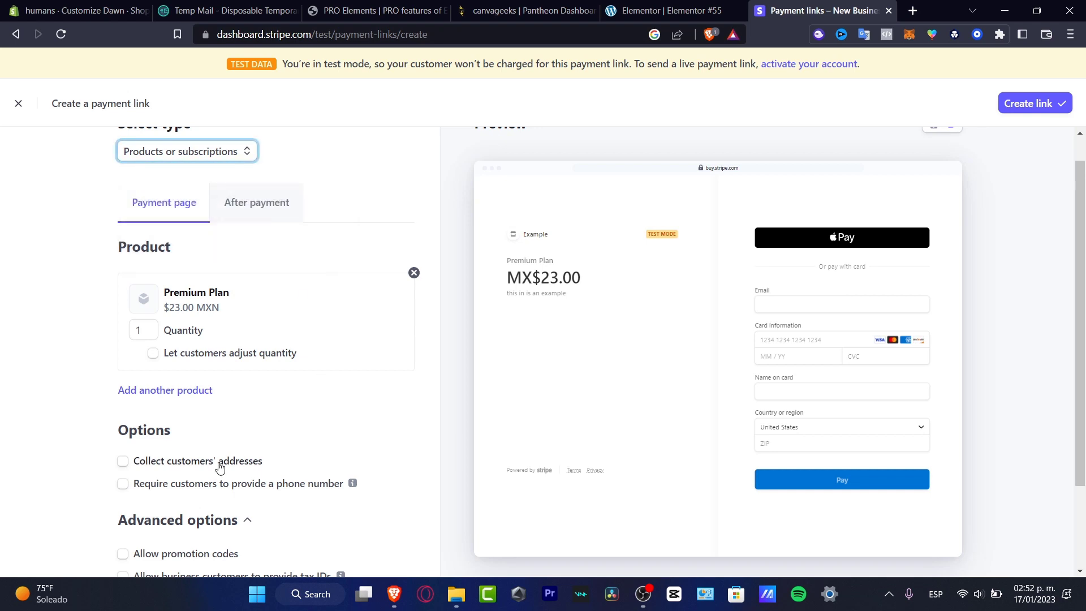
{"action": "scroll", "coordinate": [368, 429], "scroll_direction": "down", "scroll_amount": 2}
{"action": "scroll", "coordinate": [414, 327], "scroll_direction": "up", "scroll_amount": 3}
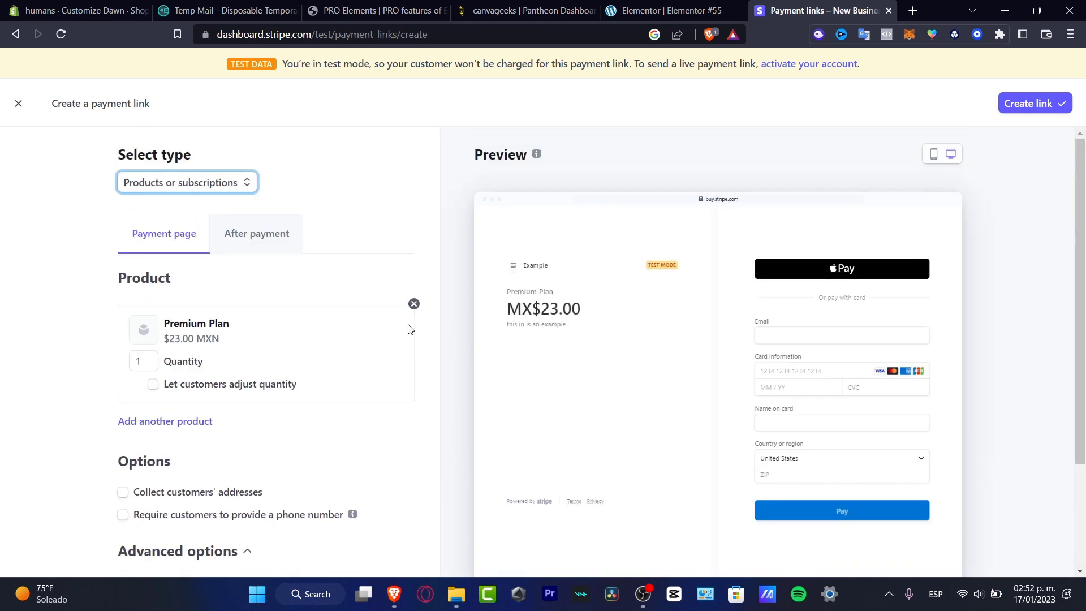
{"action": "scroll", "coordinate": [390, 347], "scroll_direction": "down", "scroll_amount": 3}
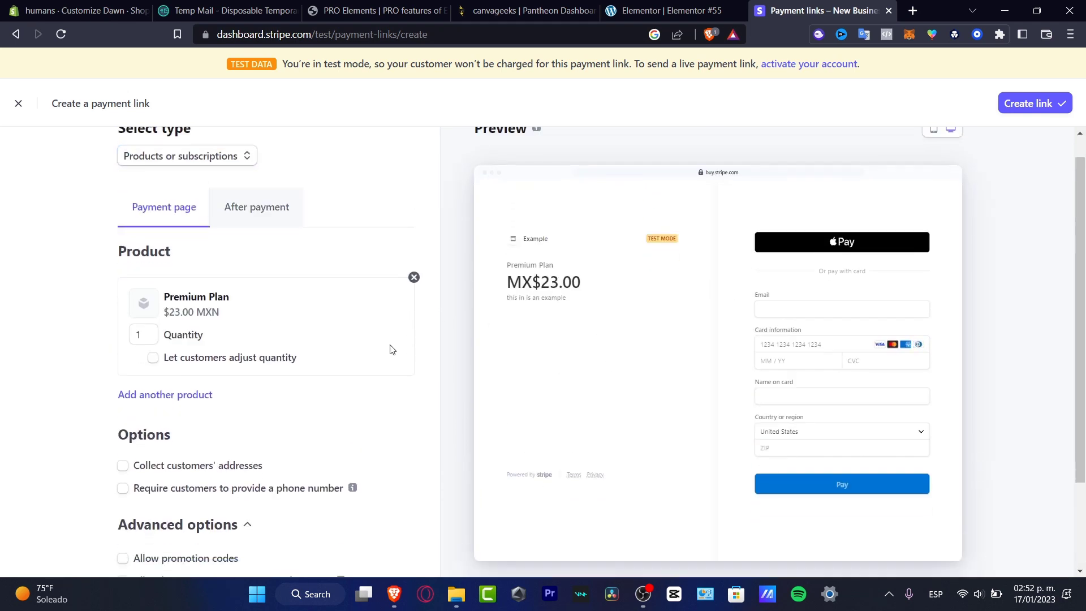
{"action": "left_click", "coordinate": [1036, 109]}
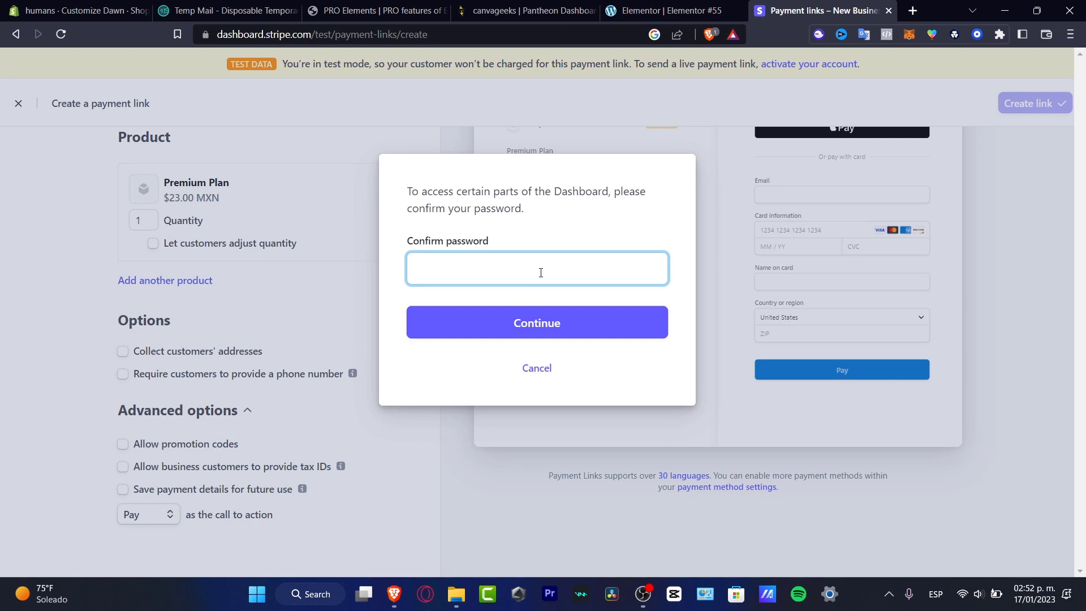
{"action": "type", "text": "•••••••••"}
{"action": "key", "text": "Return"}
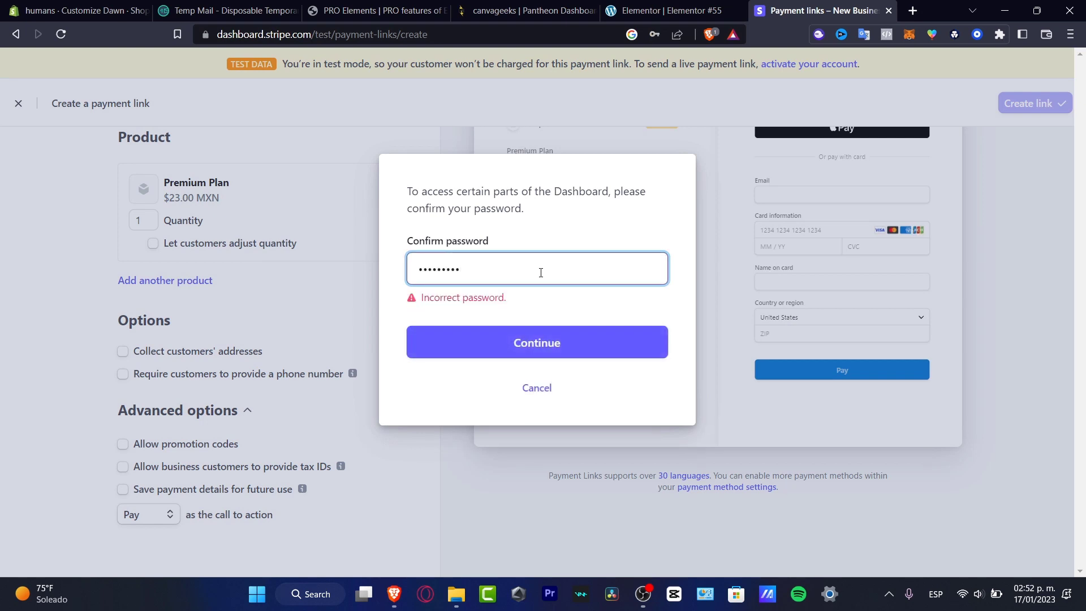
{"action": "key", "text": "ctrl+a"}
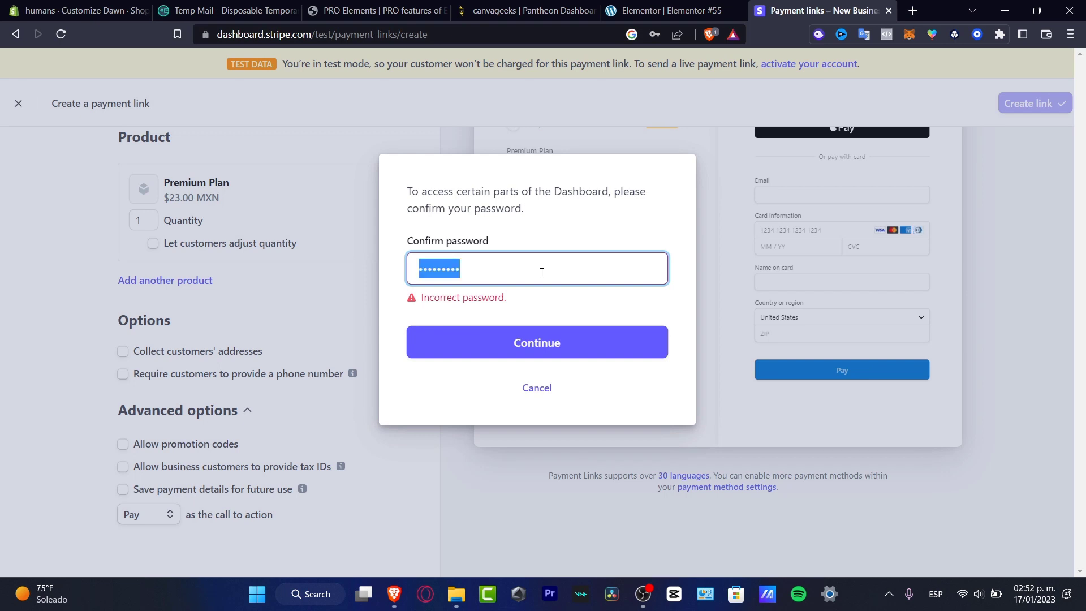
{"action": "type", "text": "•••••••••"}
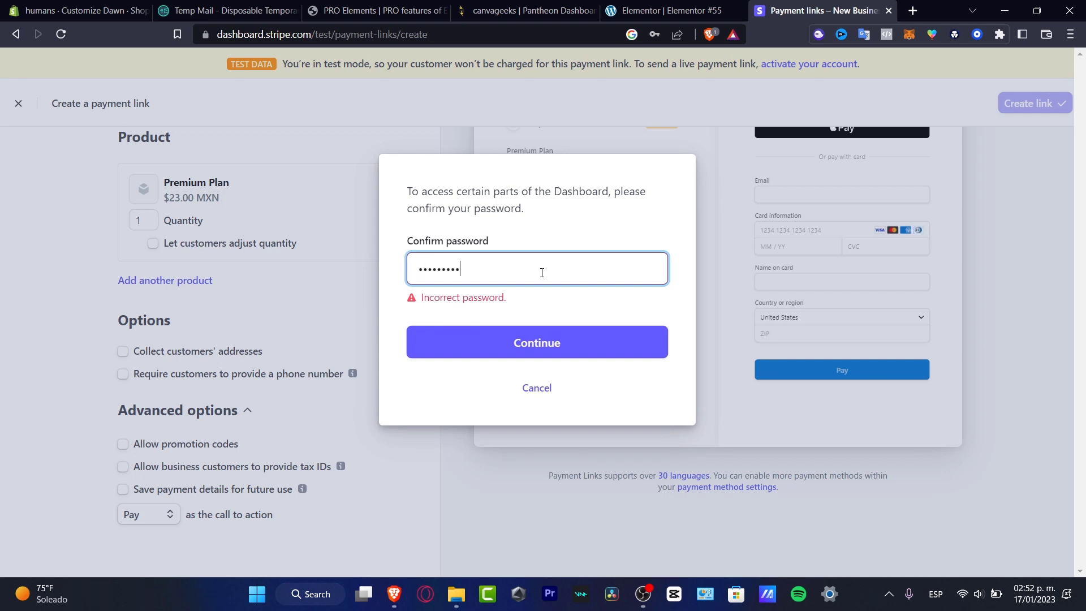
{"action": "type", "text": "•"}
{"action": "key", "text": "Return"}
Switch to the Elementor editor, return from the loop template to editing the whole page and save the template changes
{"action": "left_click", "coordinate": [671, 10]}
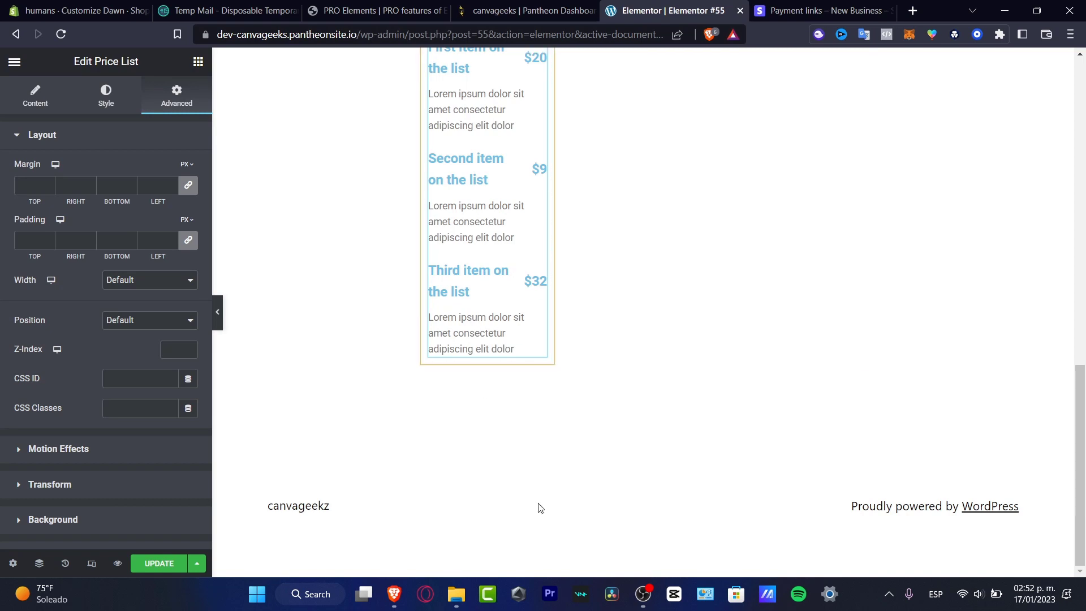
{"action": "left_click", "coordinate": [14, 62]}
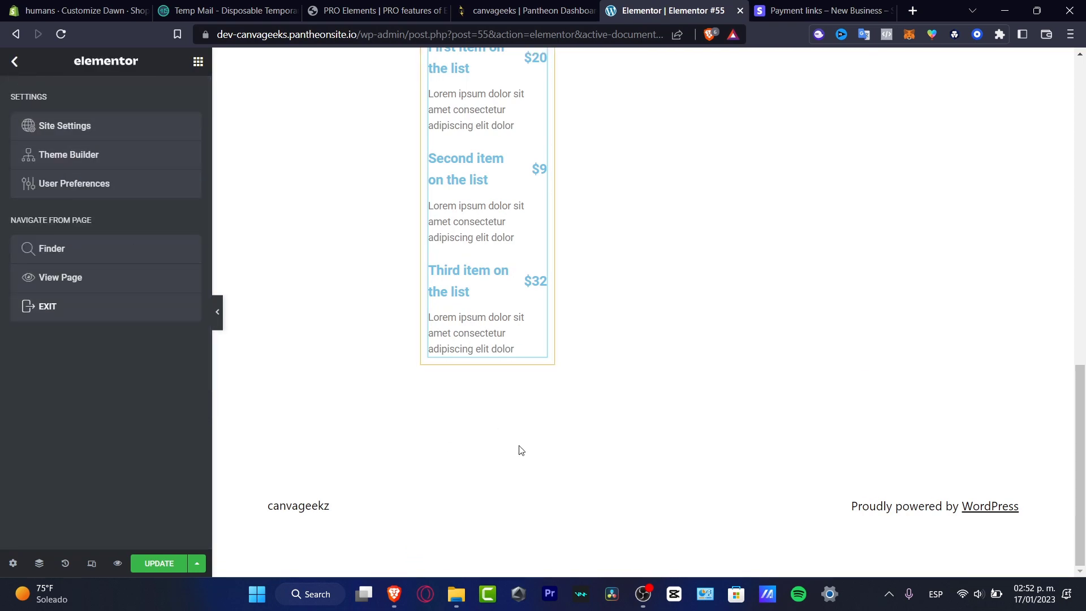
{"action": "left_click", "coordinate": [560, 337]}
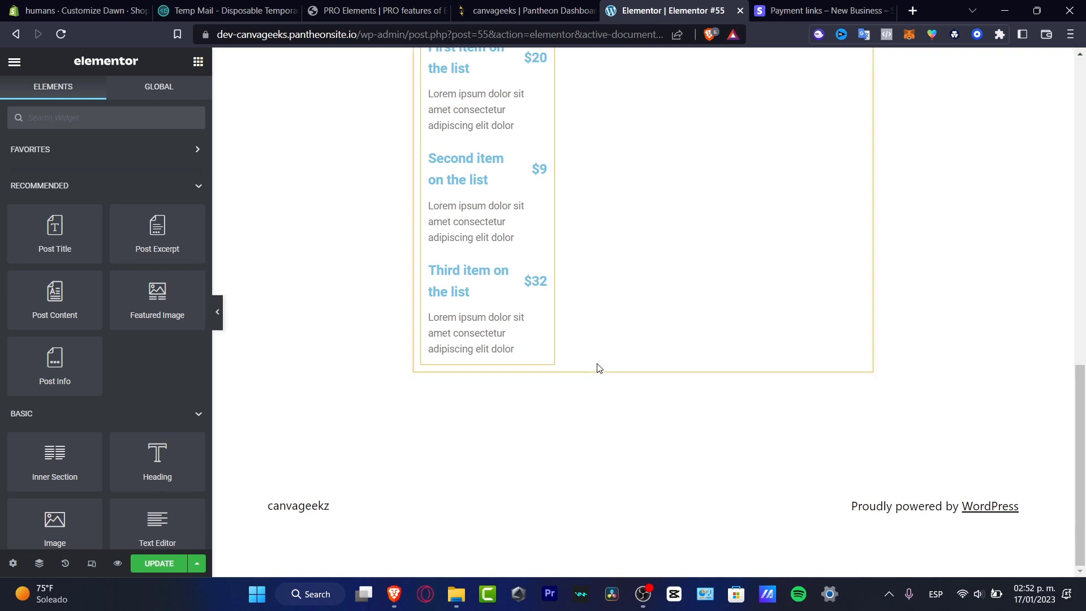
{"action": "scroll", "coordinate": [613, 376], "scroll_direction": "up", "scroll_amount": 10}
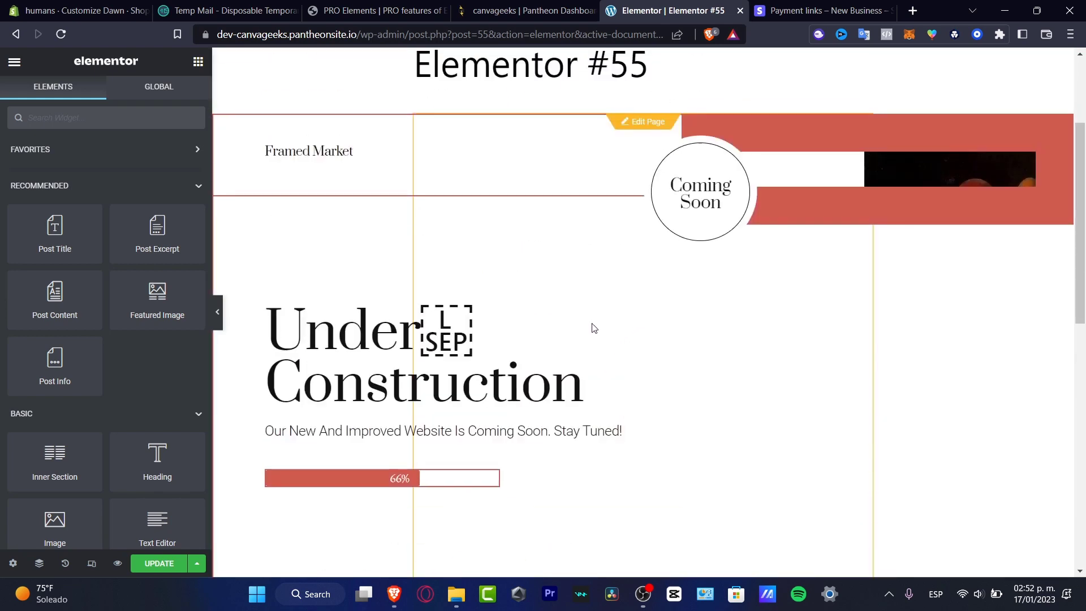
{"action": "scroll", "coordinate": [594, 328], "scroll_direction": "up", "scroll_amount": 3}
{"action": "left_click", "coordinate": [648, 290]}
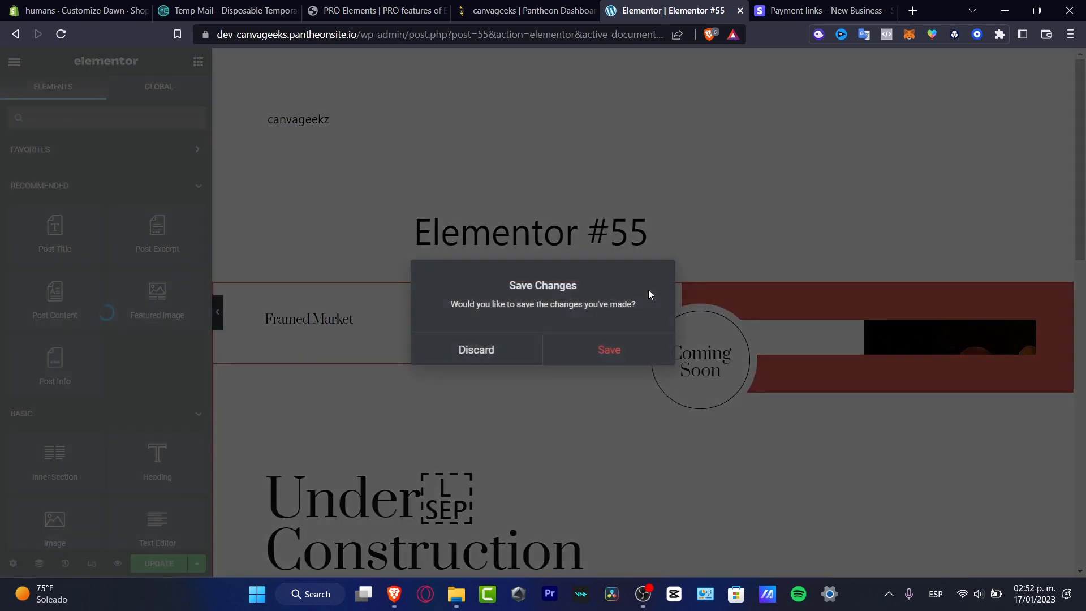
{"action": "left_click", "coordinate": [612, 355]}
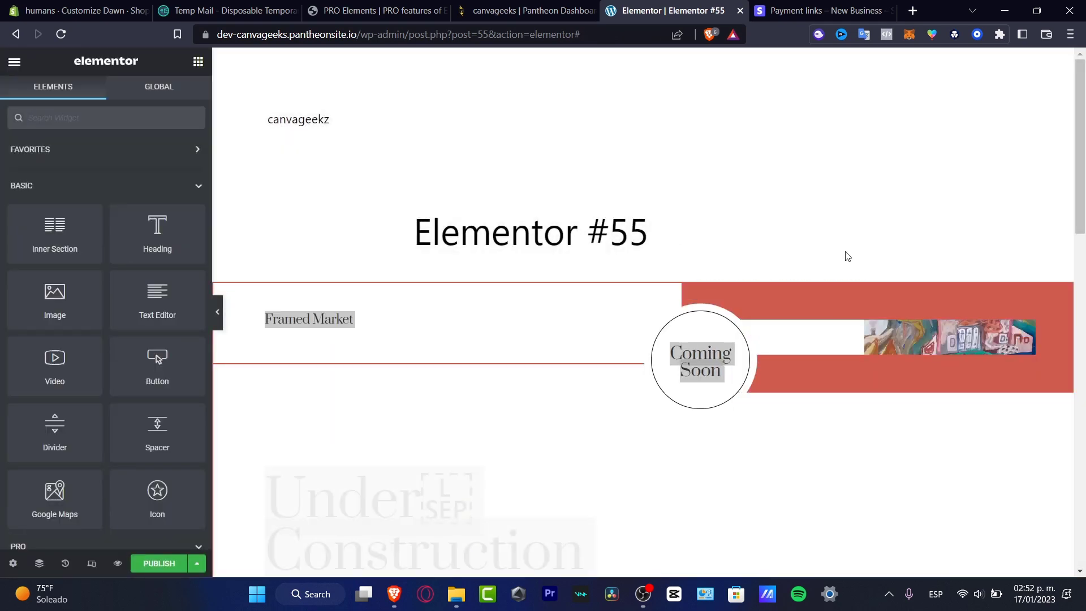
Examine the layout and structure settings of the Framed Market section, down to the price list below its footer
{"action": "left_click", "coordinate": [644, 279]}
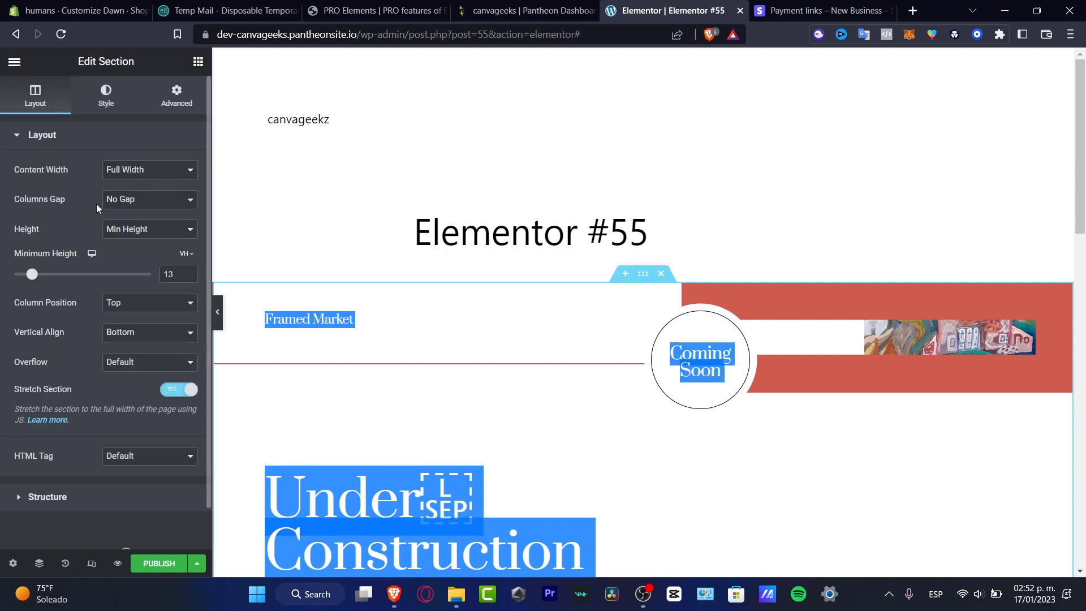
{"action": "scroll", "coordinate": [93, 255], "scroll_direction": "down", "scroll_amount": 1}
{"action": "left_click", "coordinate": [49, 461]}
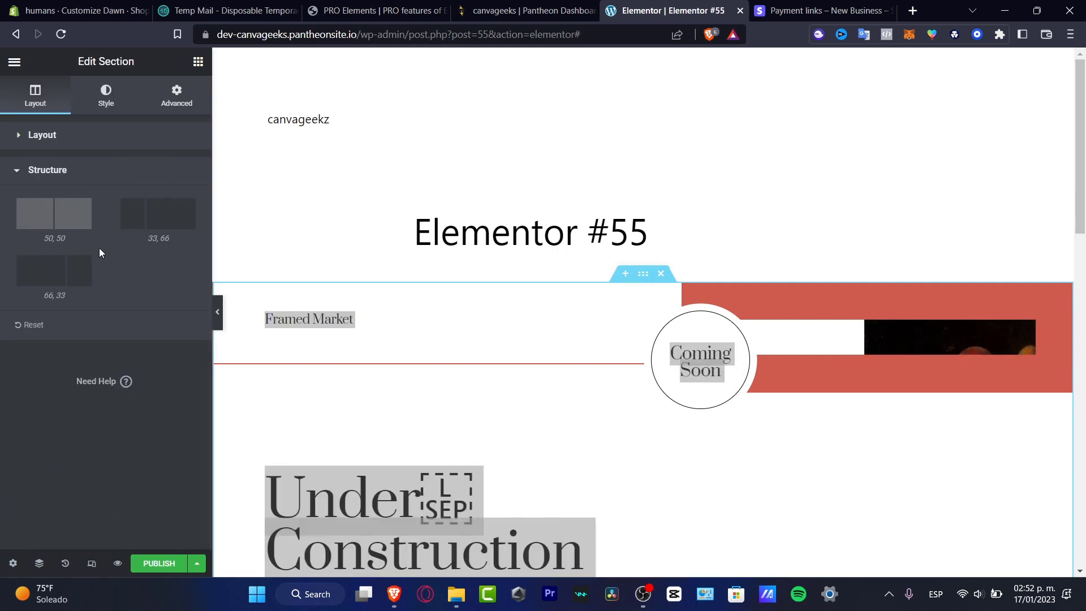
{"action": "left_click", "coordinate": [567, 376]}
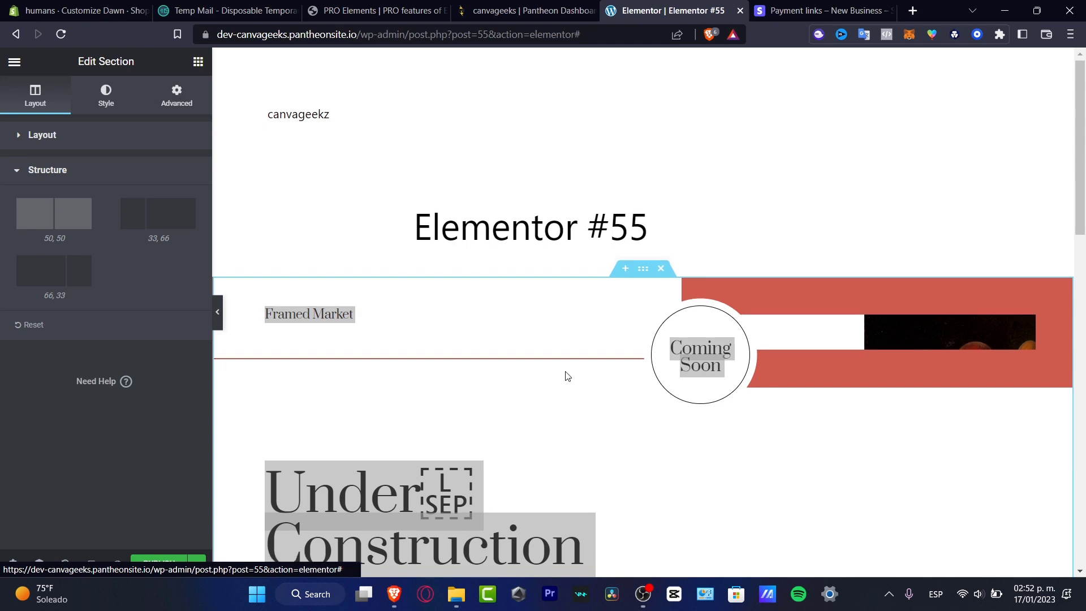
{"action": "scroll", "coordinate": [567, 376], "scroll_direction": "down", "scroll_amount": 10}
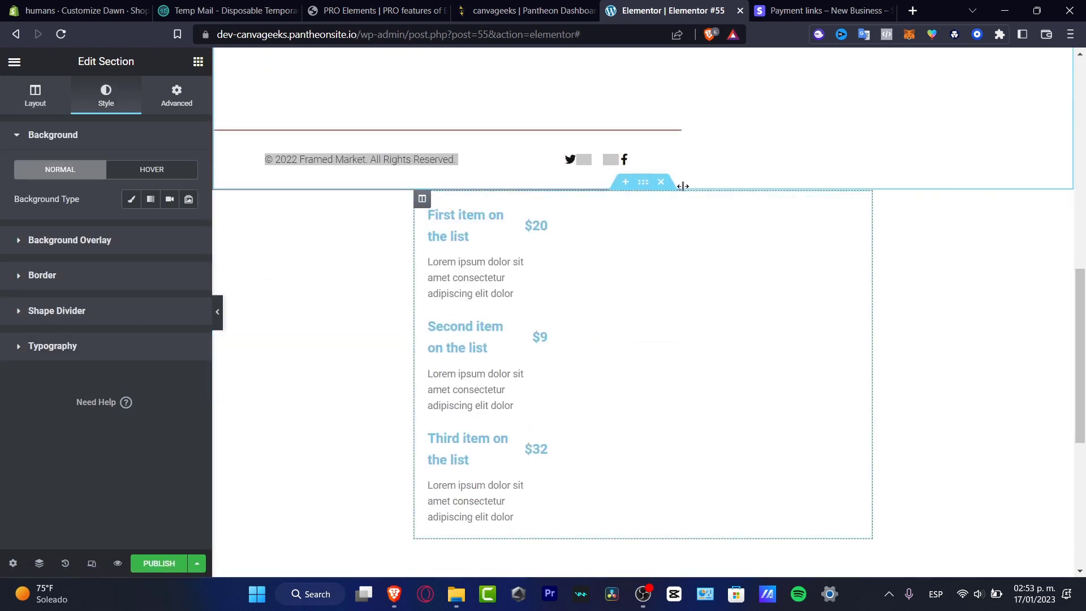
Select the Loop Grid below the footer, check its template choice and open the template for editing
{"action": "left_click", "coordinate": [733, 244]}
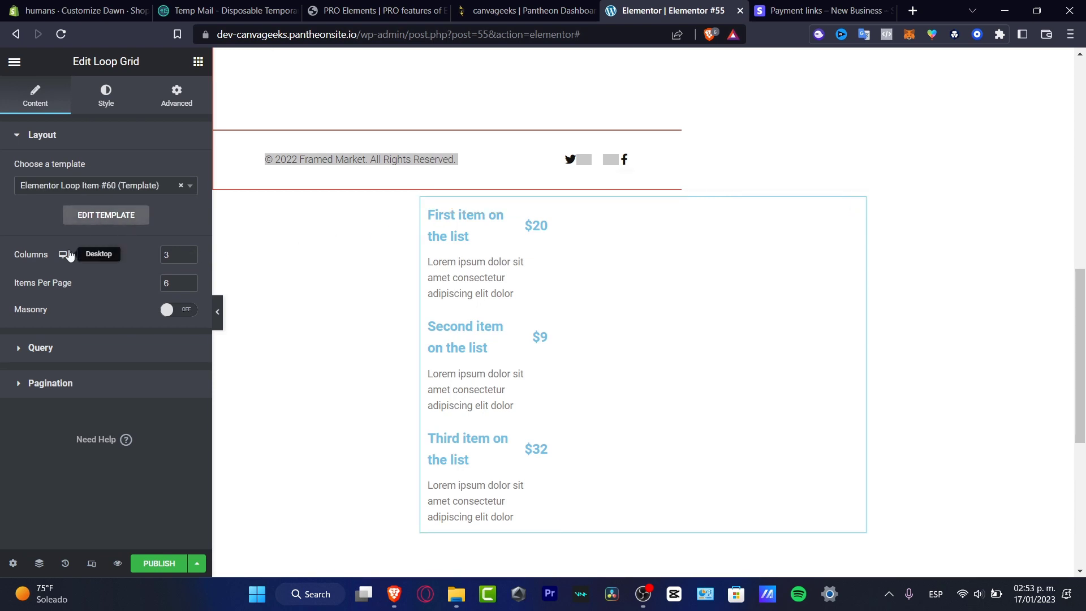
{"action": "left_click", "coordinate": [146, 193]}
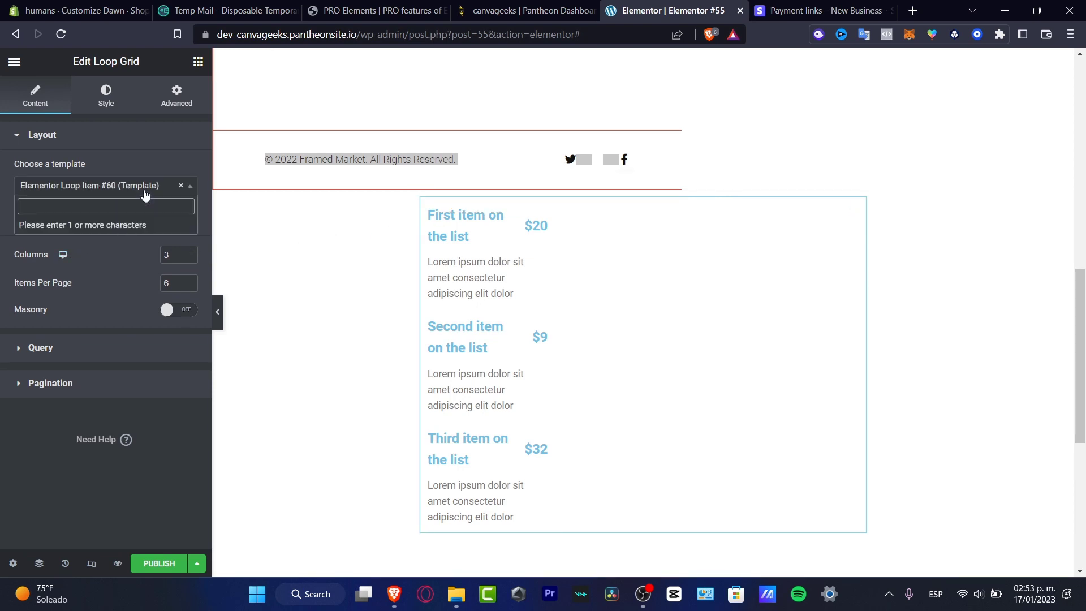
{"action": "left_click", "coordinate": [152, 135]}
{"action": "left_click", "coordinate": [94, 144]}
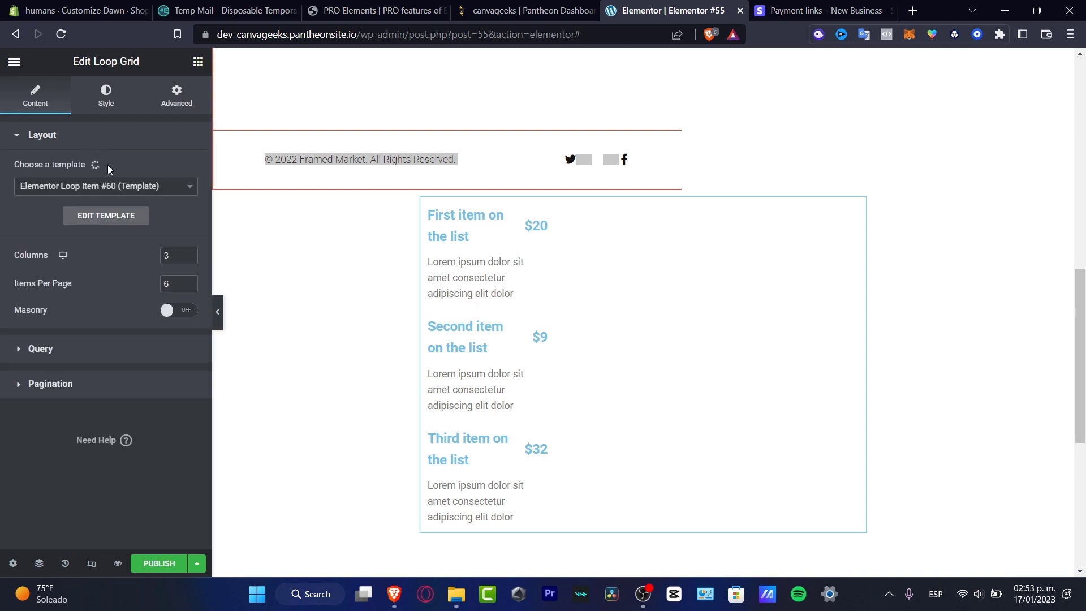
{"action": "left_click", "coordinate": [102, 225]}
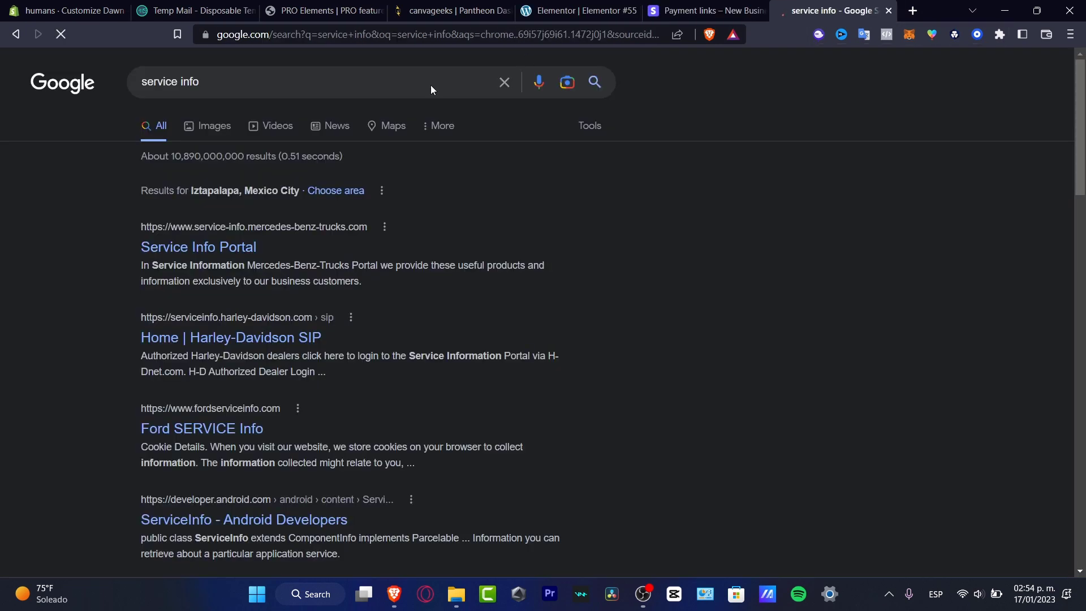
Show the image results for "service info" on Google and copy the image address of the "Information Services Today" book cover
{"action": "left_click", "coordinate": [226, 132]}
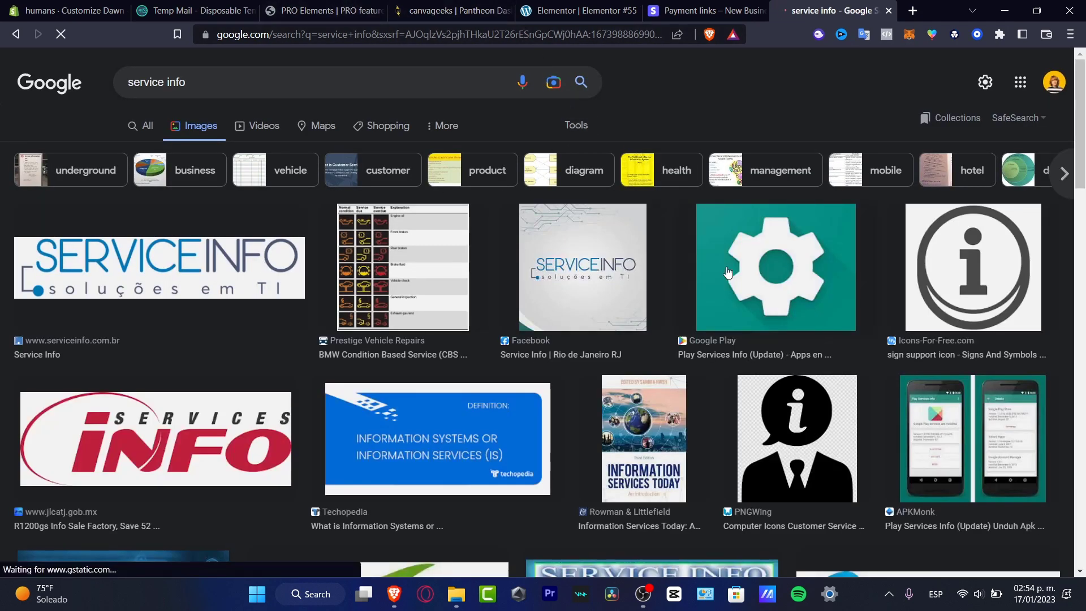
{"action": "left_click", "coordinate": [605, 276]}
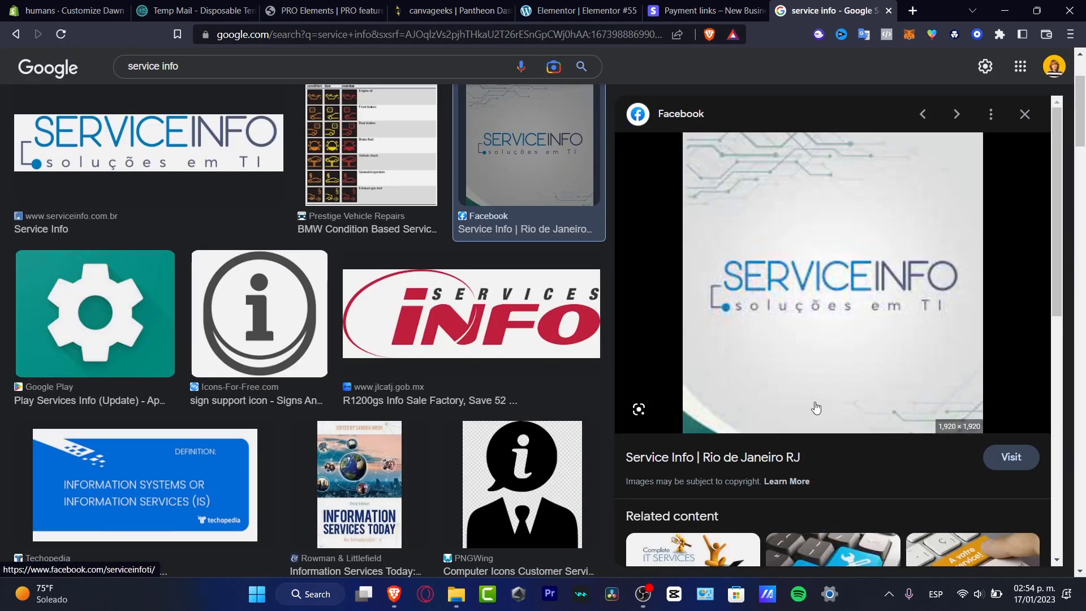
{"action": "left_click", "coordinate": [357, 479]}
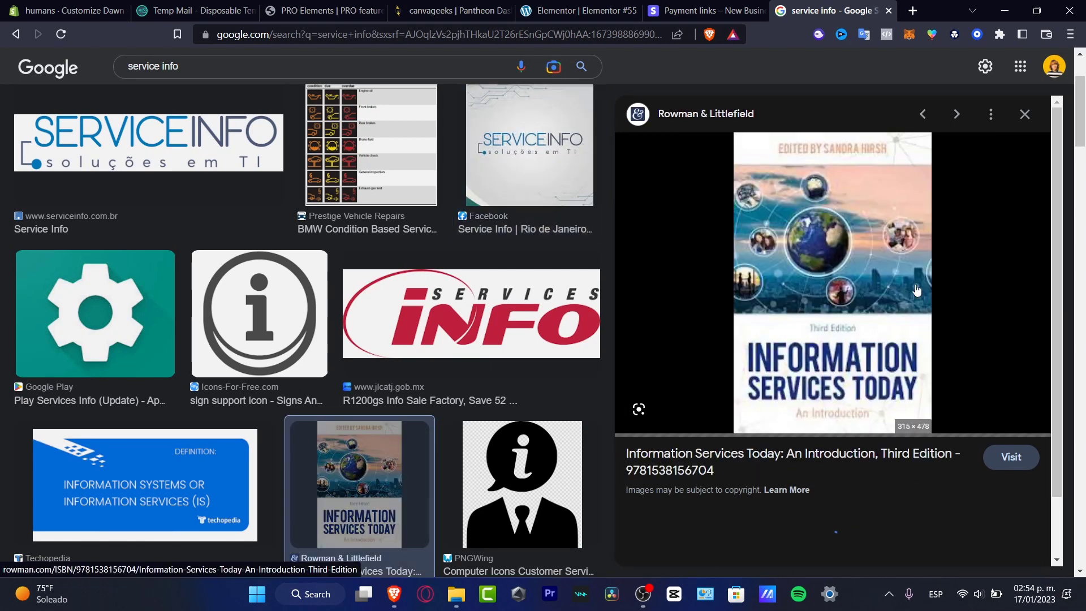
{"action": "right_click", "coordinate": [839, 314]}
{"action": "left_click", "coordinate": [865, 503]}
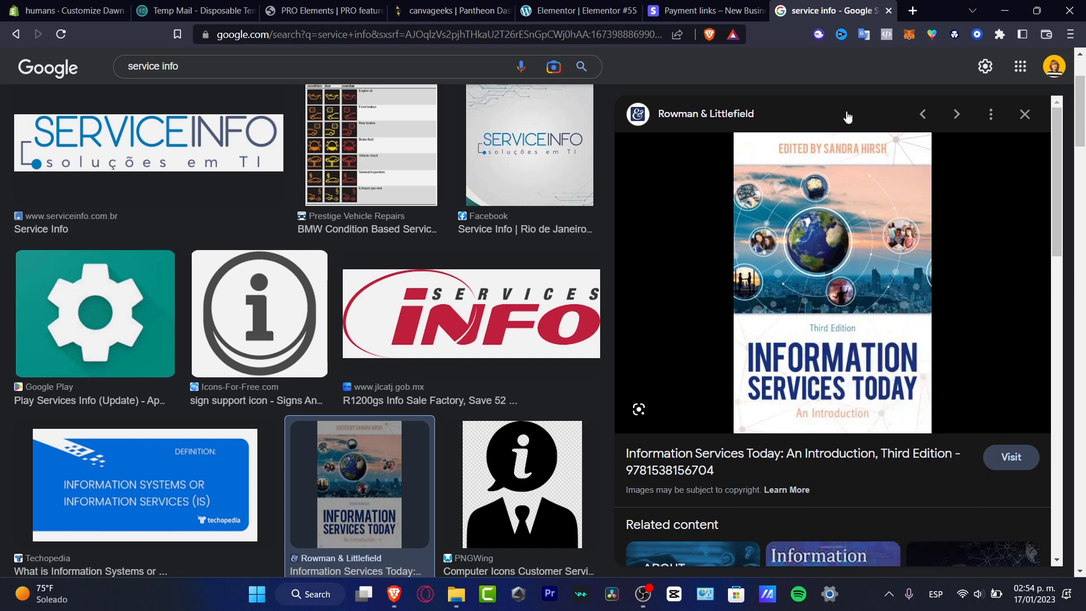
Return to the Elementor page and insert the book cover into the Image widget from the copied URL
{"action": "key", "text": "ctrl+shift+Tab"}
{"action": "key", "text": "ctrl+shift+Tab"}
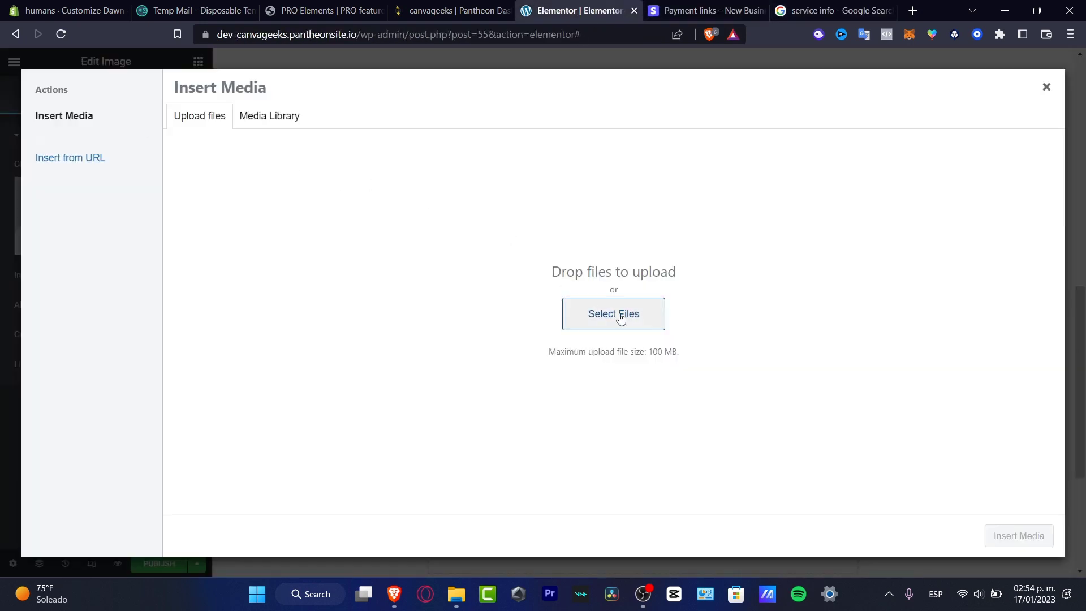
{"action": "left_click", "coordinate": [155, 162]}
{"action": "left_click", "coordinate": [402, 144]}
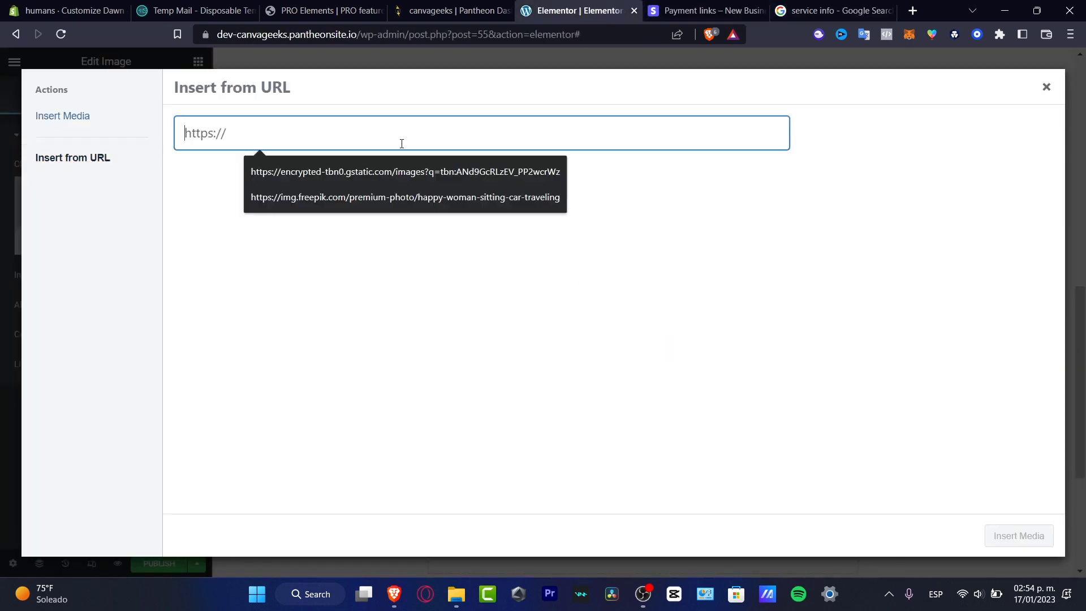
{"action": "key", "text": "ctrl+v"}
{"action": "left_click", "coordinate": [1041, 535]}
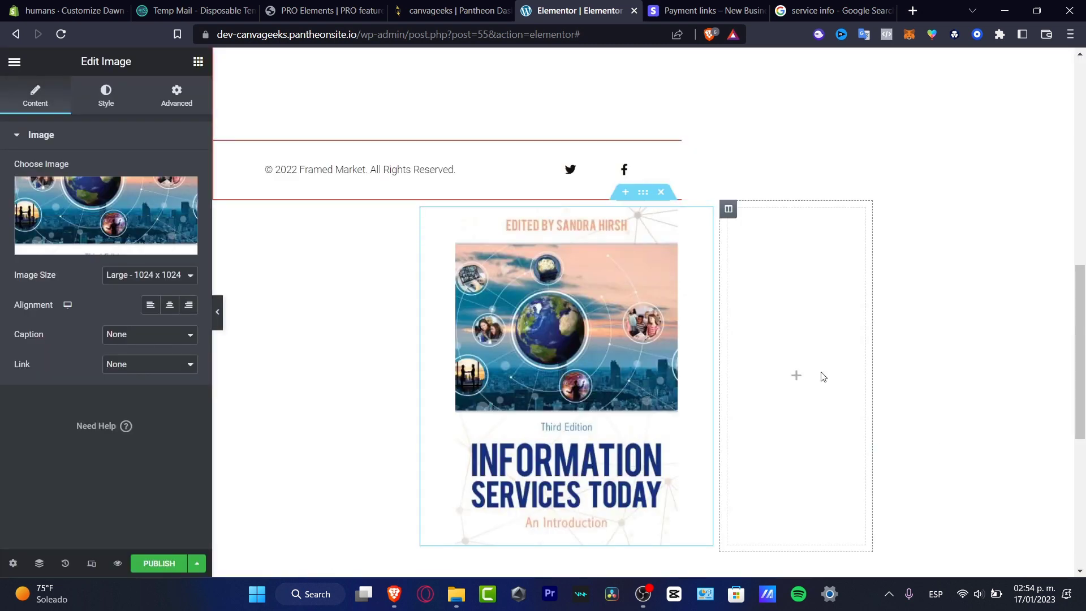
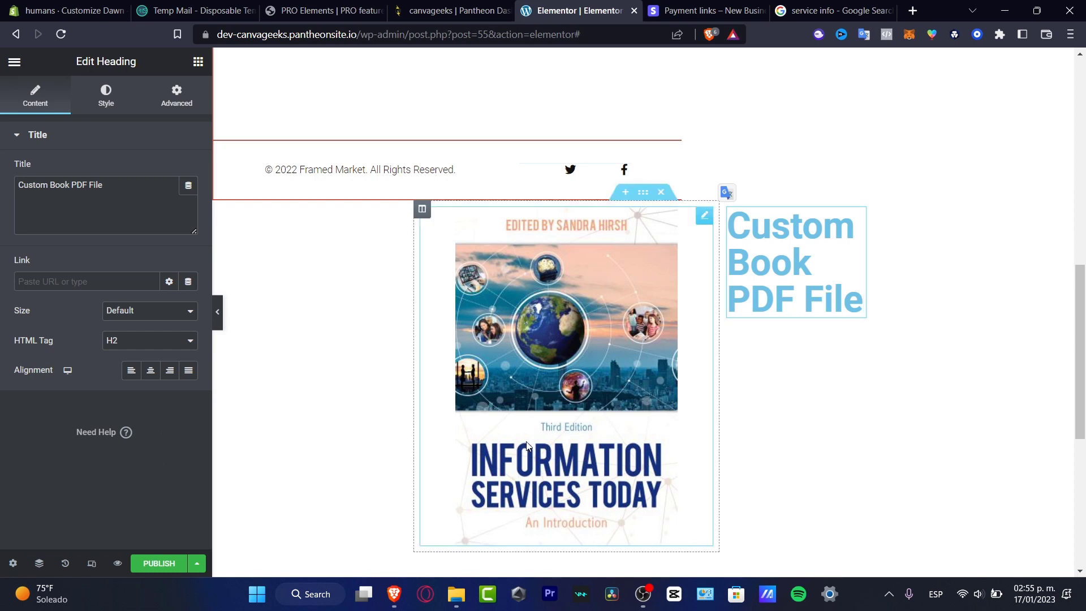
Add a PayPal Button widget below the "Custom Book PDF File" heading in the product section
{"action": "left_click", "coordinate": [623, 441]}
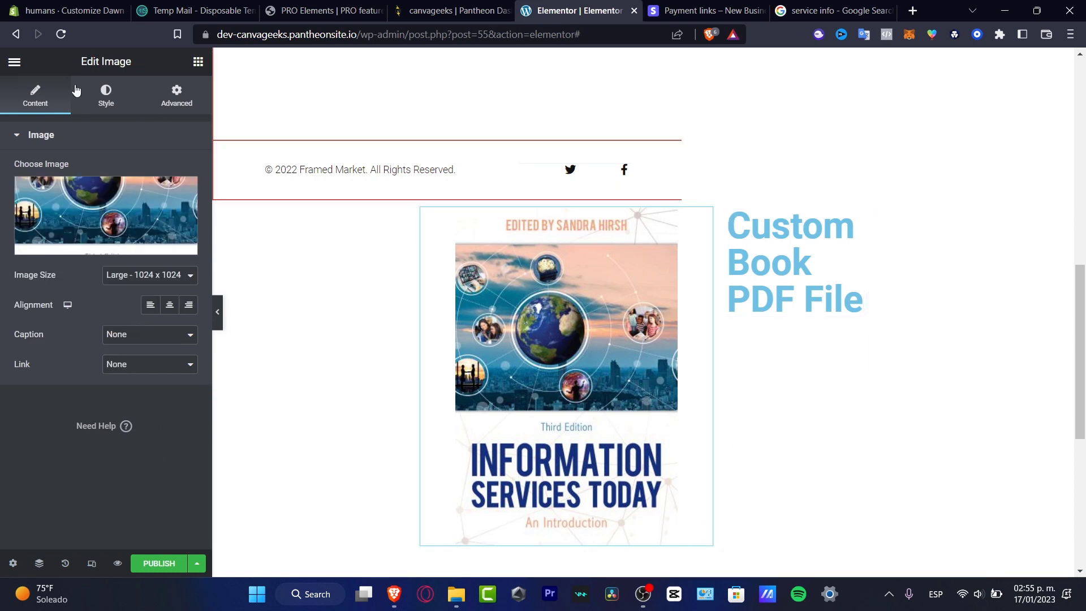
{"action": "left_click", "coordinate": [34, 135]}
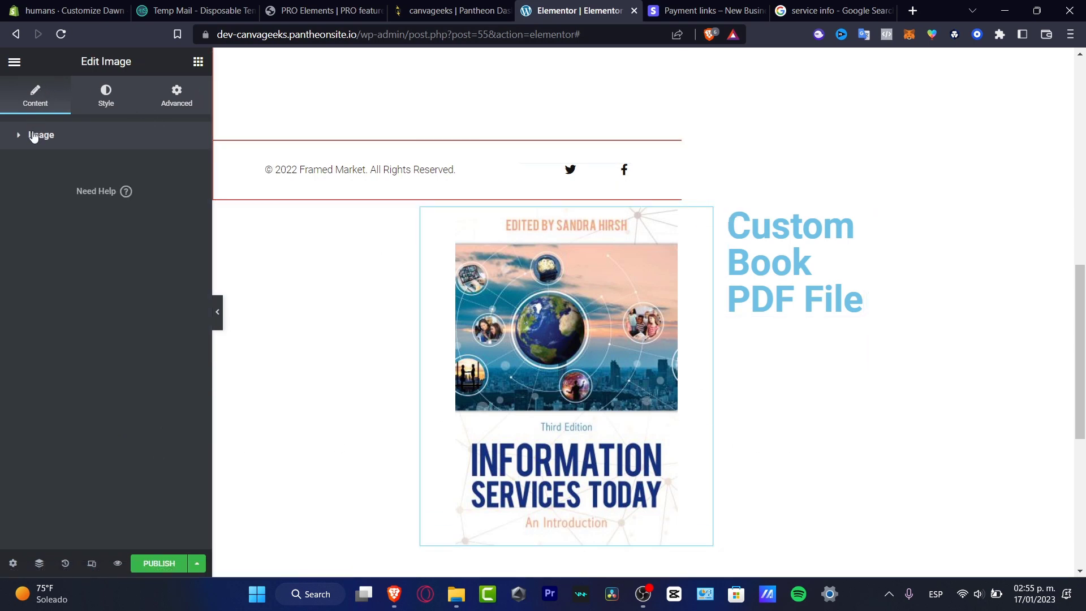
{"action": "left_click", "coordinate": [14, 63]}
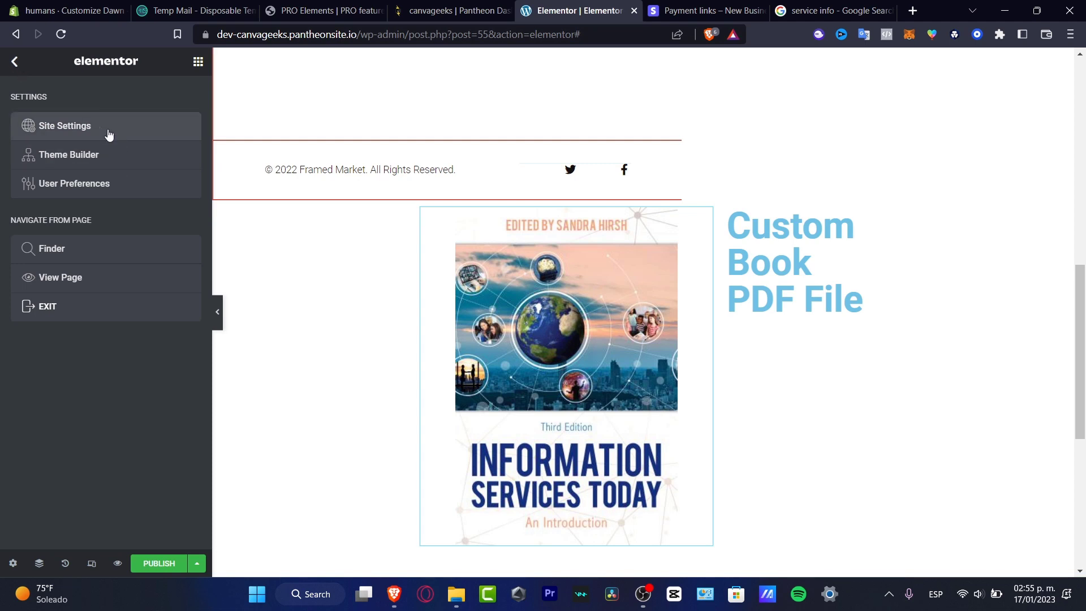
{"action": "left_click", "coordinate": [14, 64]}
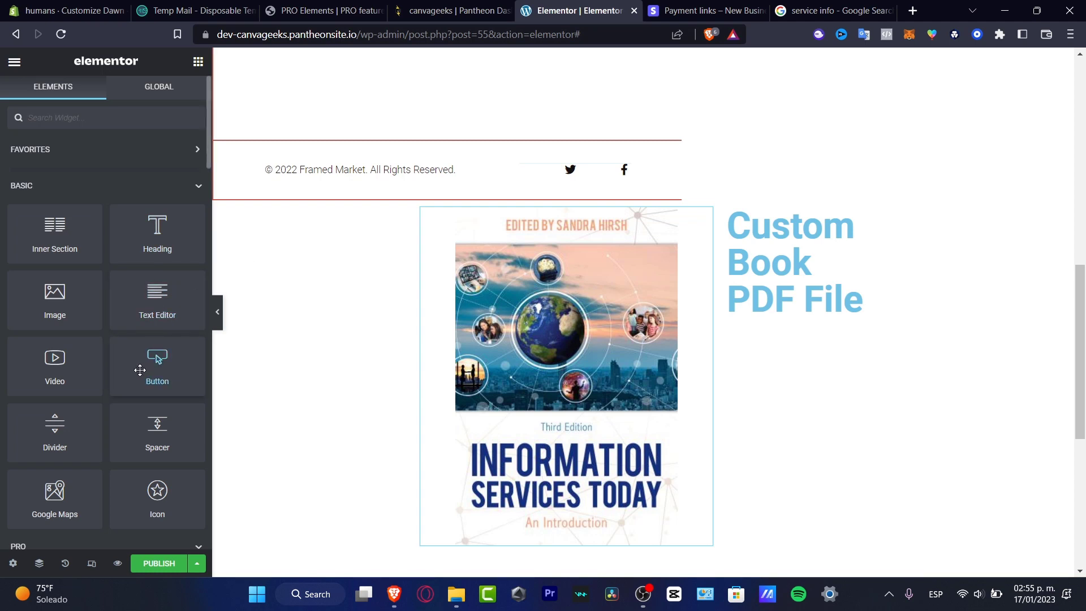
{"action": "scroll", "coordinate": [131, 373], "scroll_direction": "down", "scroll_amount": 5}
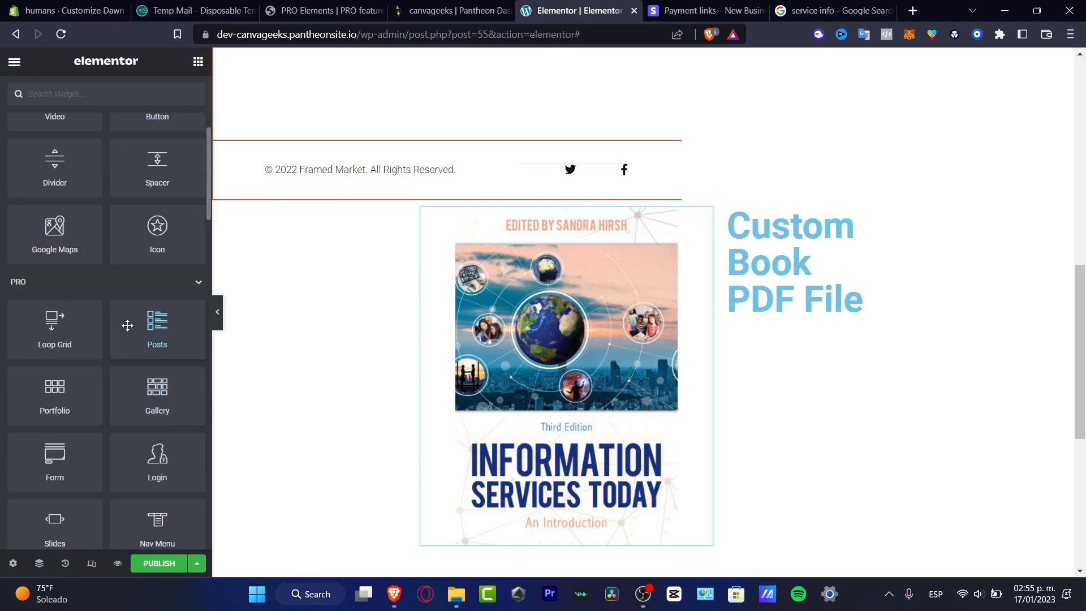
{"action": "scroll", "coordinate": [127, 325], "scroll_direction": "down", "scroll_amount": 5}
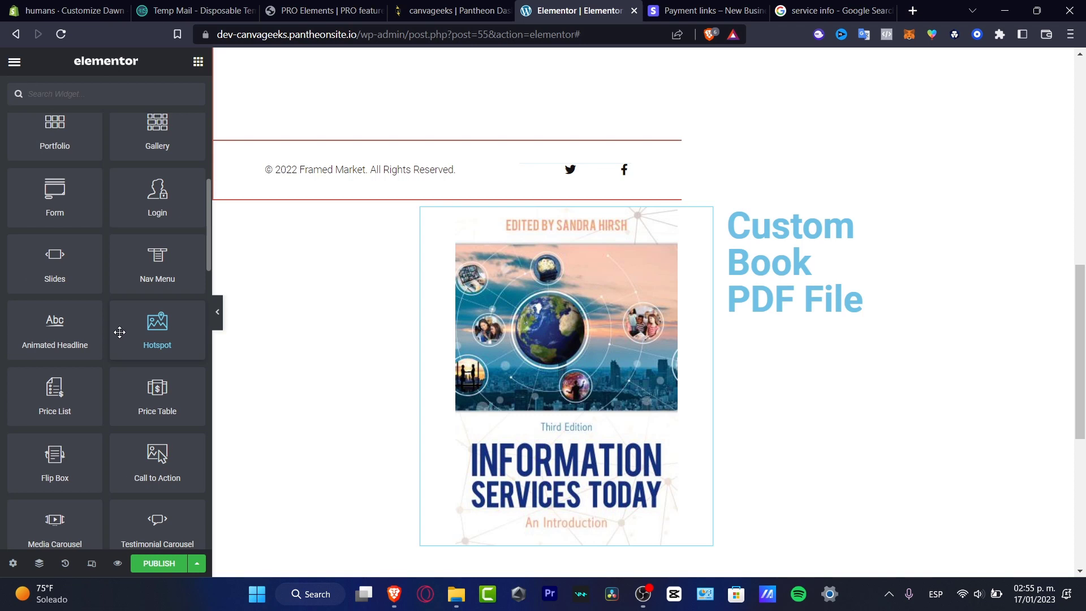
{"action": "scroll", "coordinate": [120, 332], "scroll_direction": "down", "scroll_amount": 8}
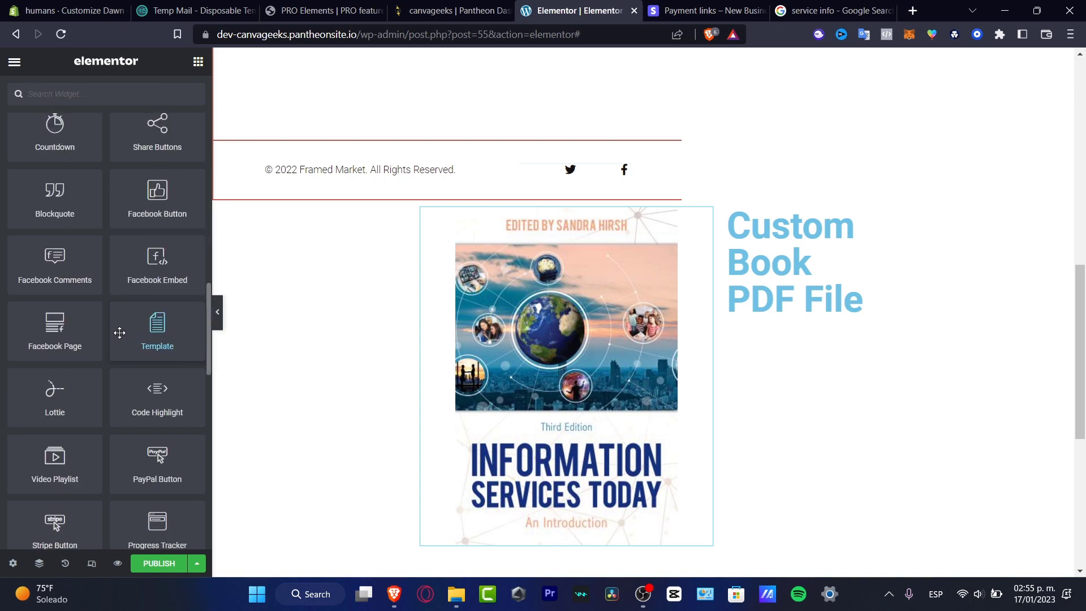
{"action": "scroll", "coordinate": [119, 332], "scroll_direction": "down", "scroll_amount": 4}
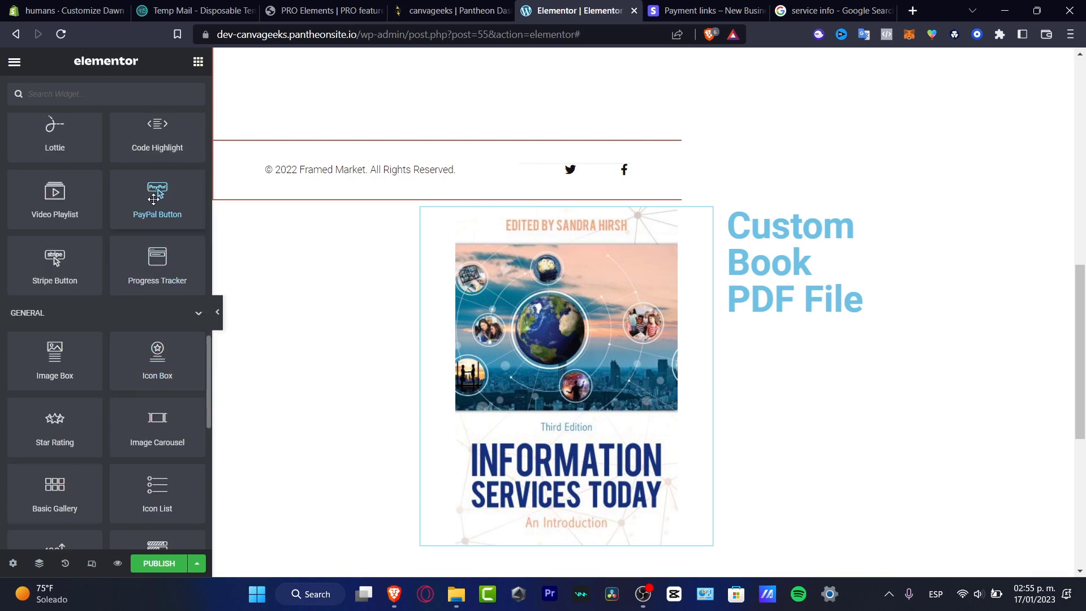
{"action": "left_click_drag", "start_coordinate": [155, 200], "coordinate": [799, 309]}
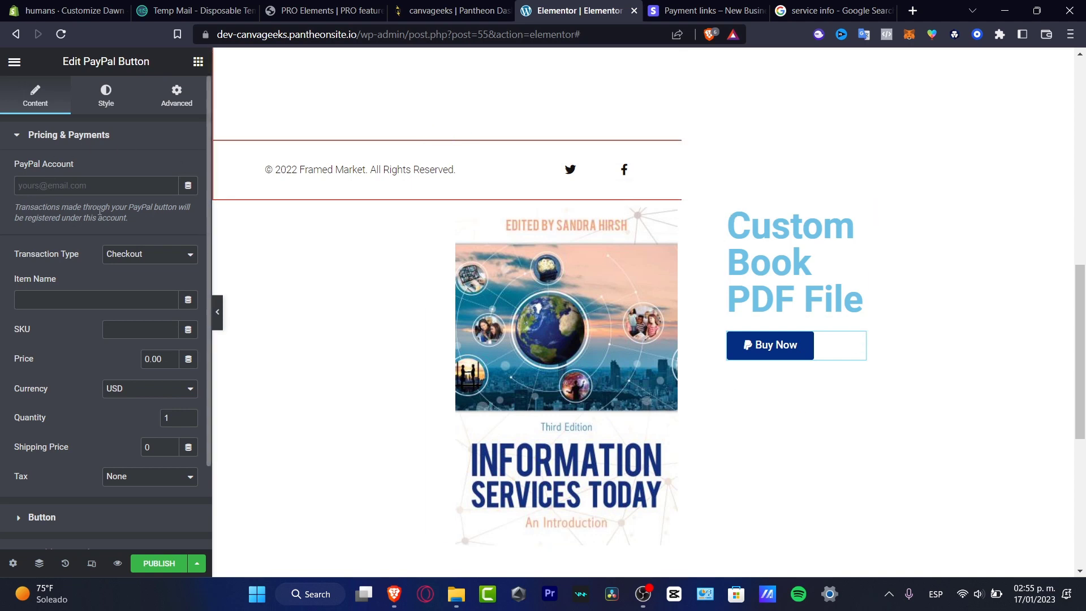
Insert a Text Editor widget between the book heading and the PayPal button
{"action": "left_click", "coordinate": [15, 61]}
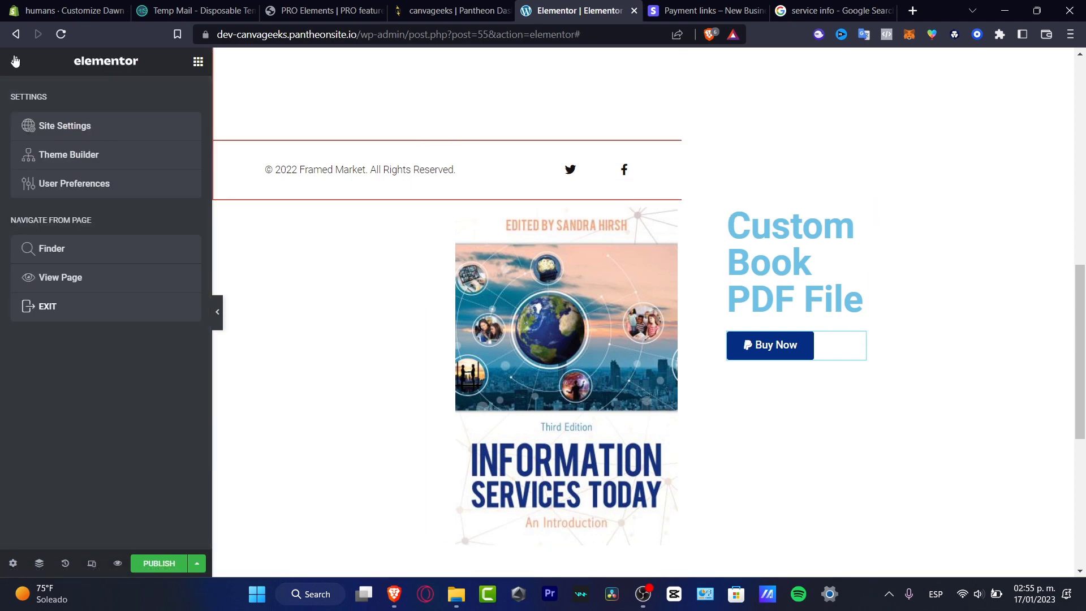
{"action": "left_click", "coordinate": [15, 61]}
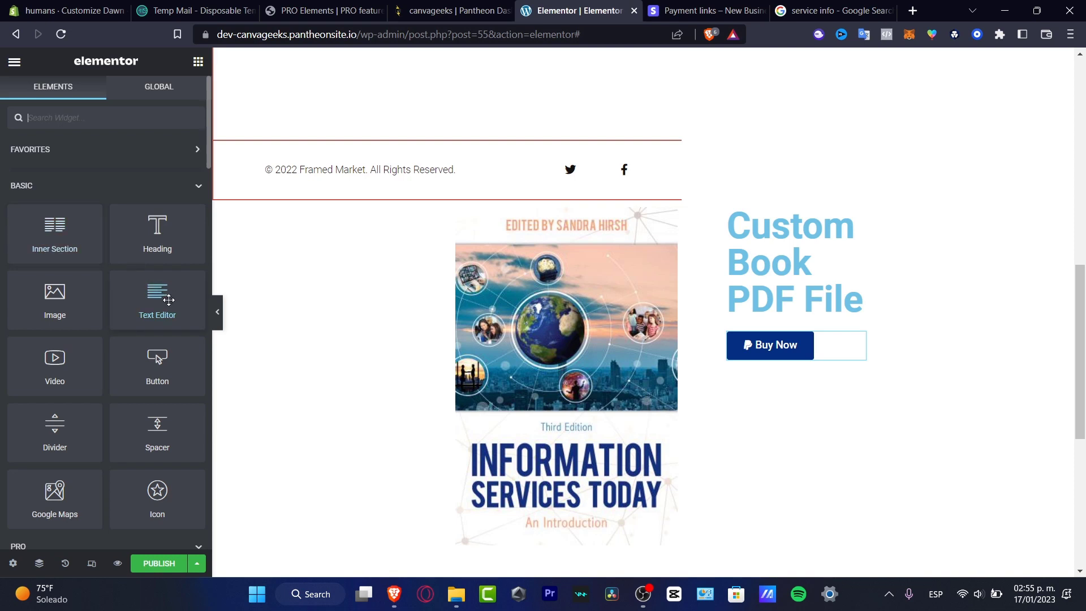
{"action": "left_click_drag", "start_coordinate": [164, 297], "coordinate": [792, 328]}
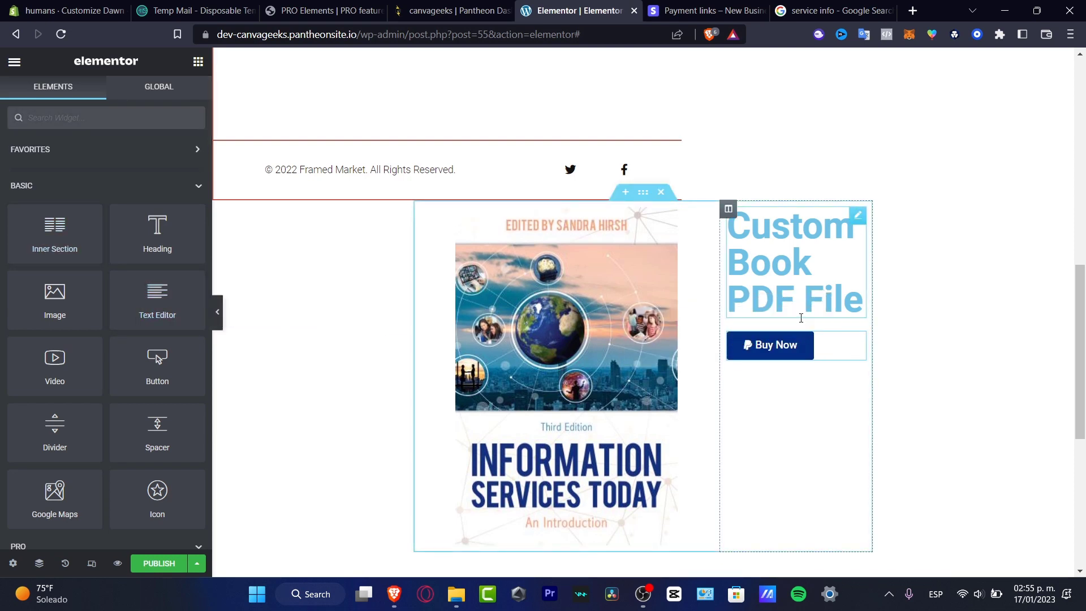
{"action": "left_click_drag", "start_coordinate": [156, 292], "coordinate": [770, 335]}
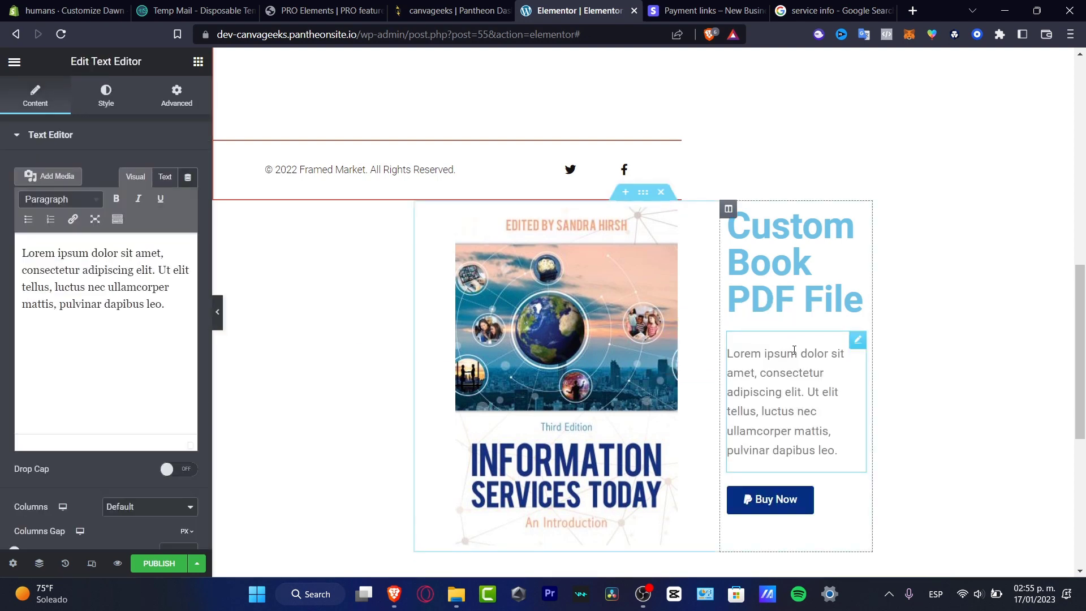
Replace the placeholder paragraph with "This is a short description of my item you can buy it down below."
{"action": "double_click", "coordinate": [833, 451]}
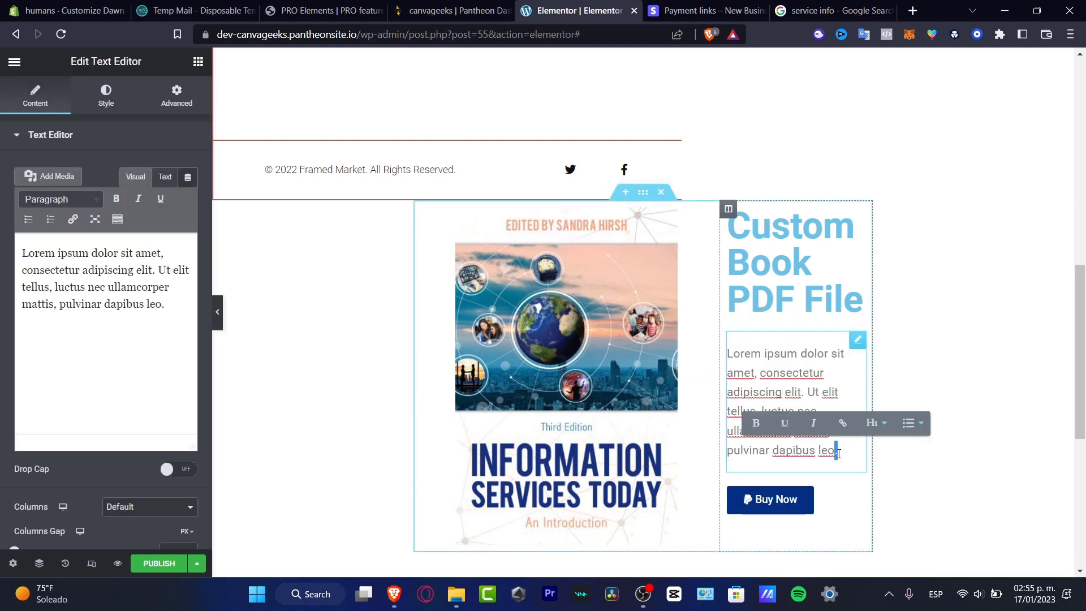
{"action": "left_click_drag", "start_coordinate": [165, 305], "coordinate": [0, 256]}
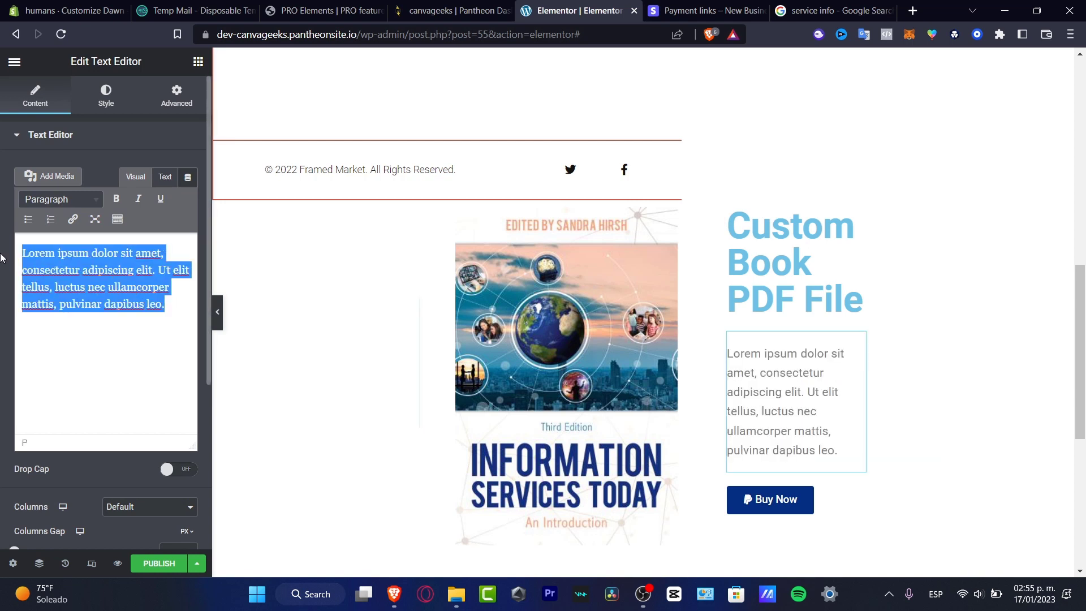
{"action": "type", "text": "This is a s"}
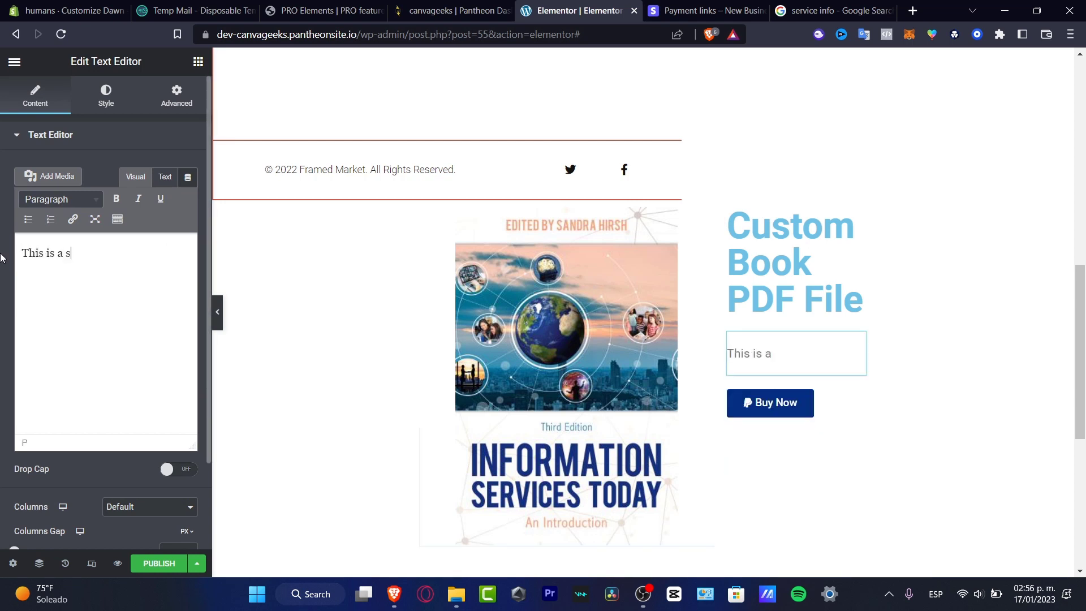
{"action": "type", "text": "hort descript"}
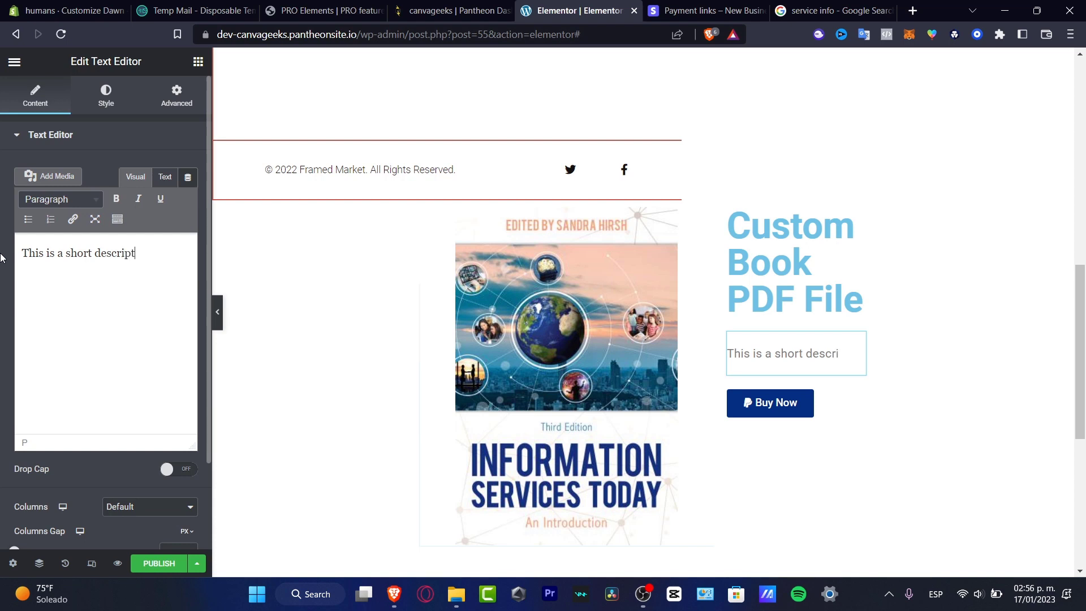
{"action": "type", "text": "ion of my i"}
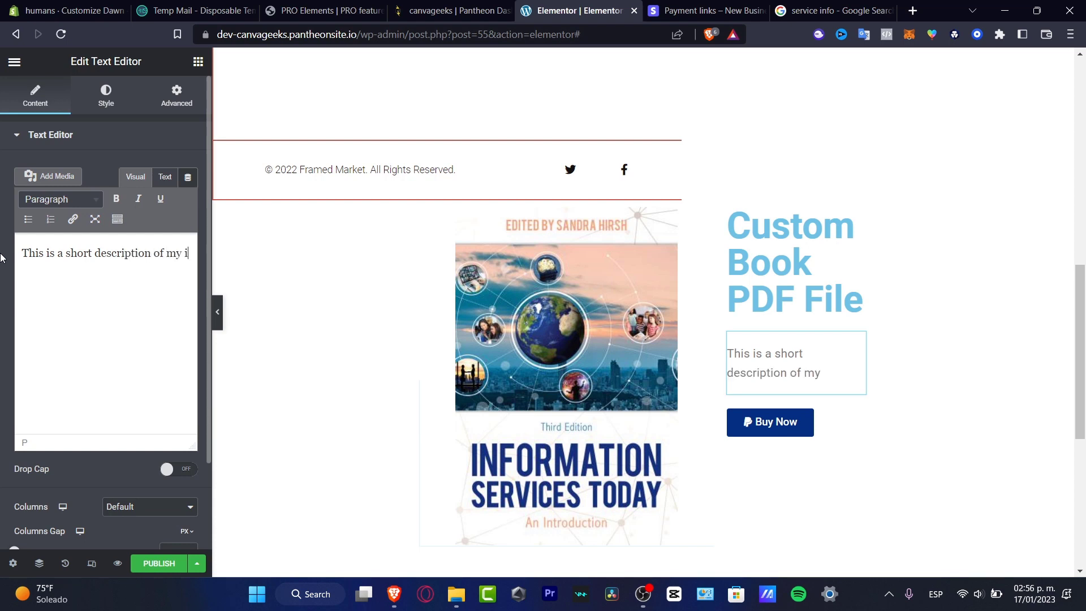
{"action": "type", "text": "tem you can buy it"}
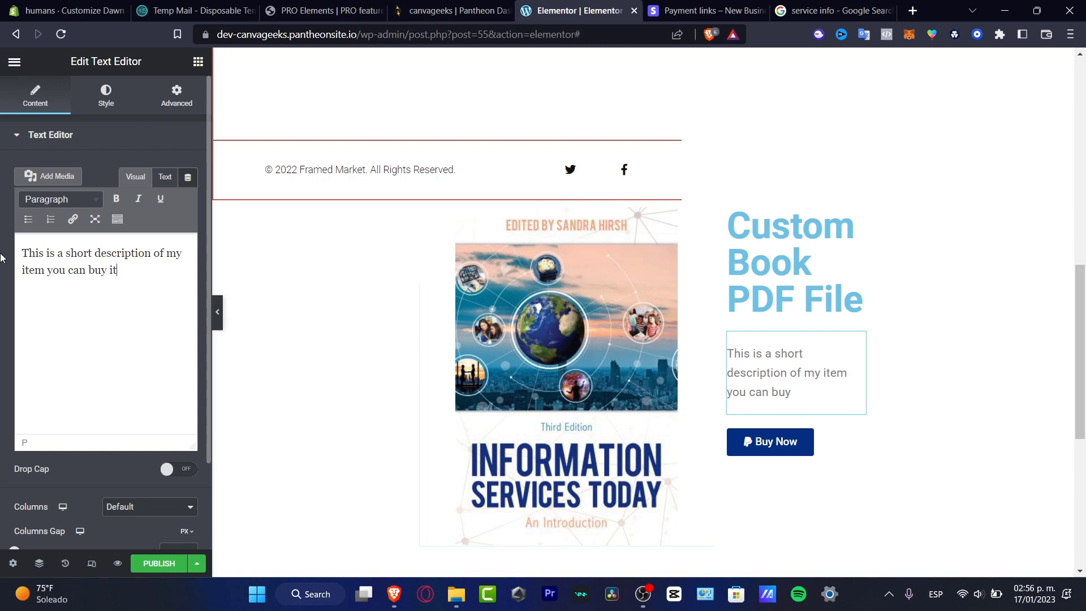
{"action": "type", "text": " down below."}
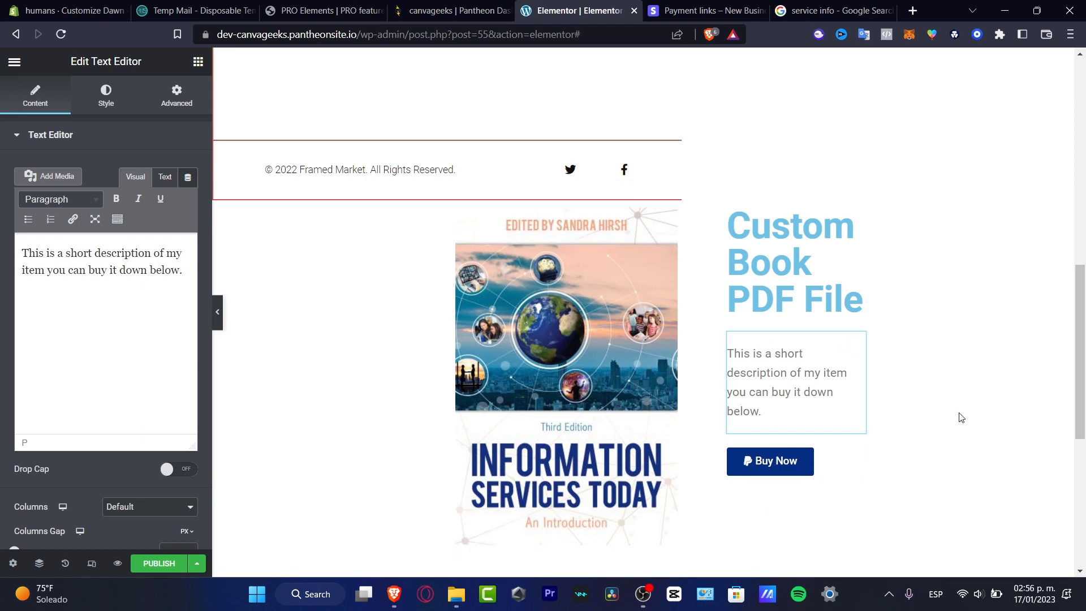
Centre the PAY NOW button, set its link to the copied Stripe payment link and publish the page
{"action": "scroll", "coordinate": [960, 415], "scroll_direction": "down", "scroll_amount": 3}
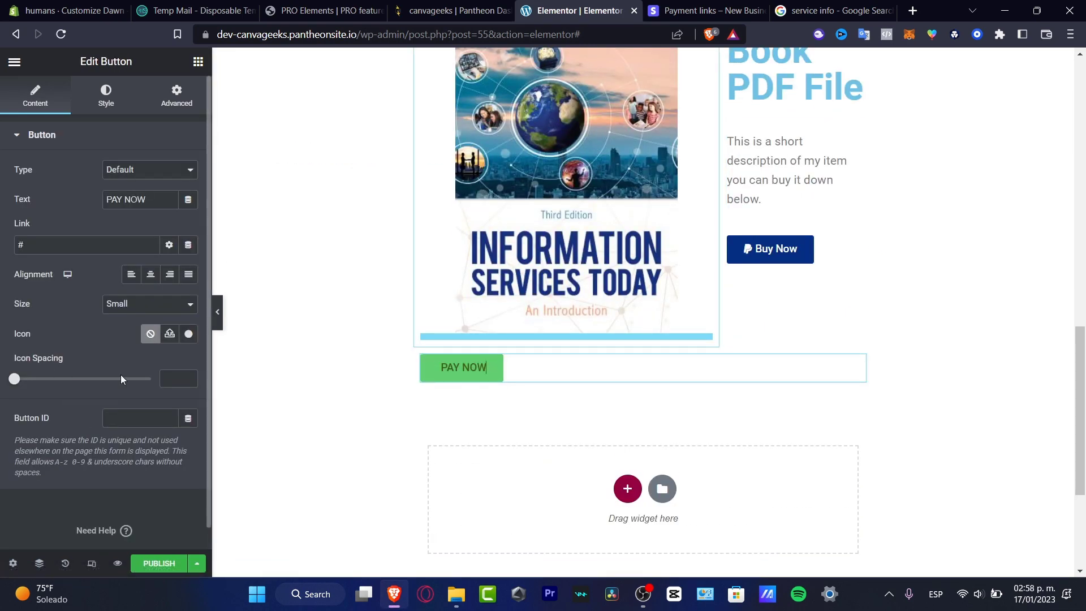
{"action": "left_click", "coordinate": [149, 283]}
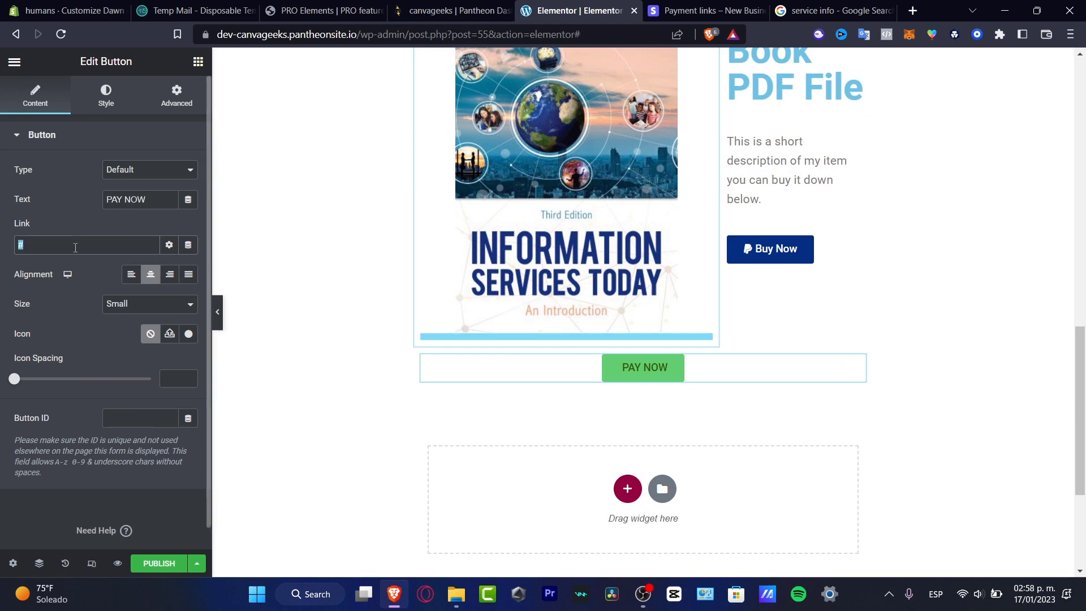
{"action": "key", "text": "ctrl+v"}
{"action": "left_click", "coordinate": [159, 564]}
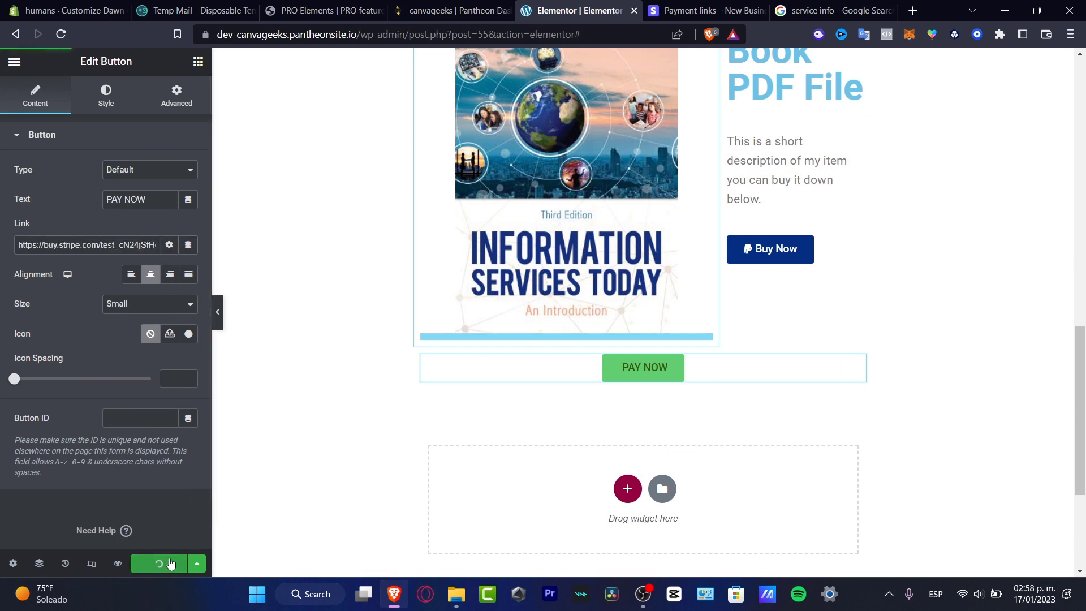
Move the PAY NOW button into the book's text column, directly below the PayPal button
{"action": "left_click", "coordinate": [755, 259]}
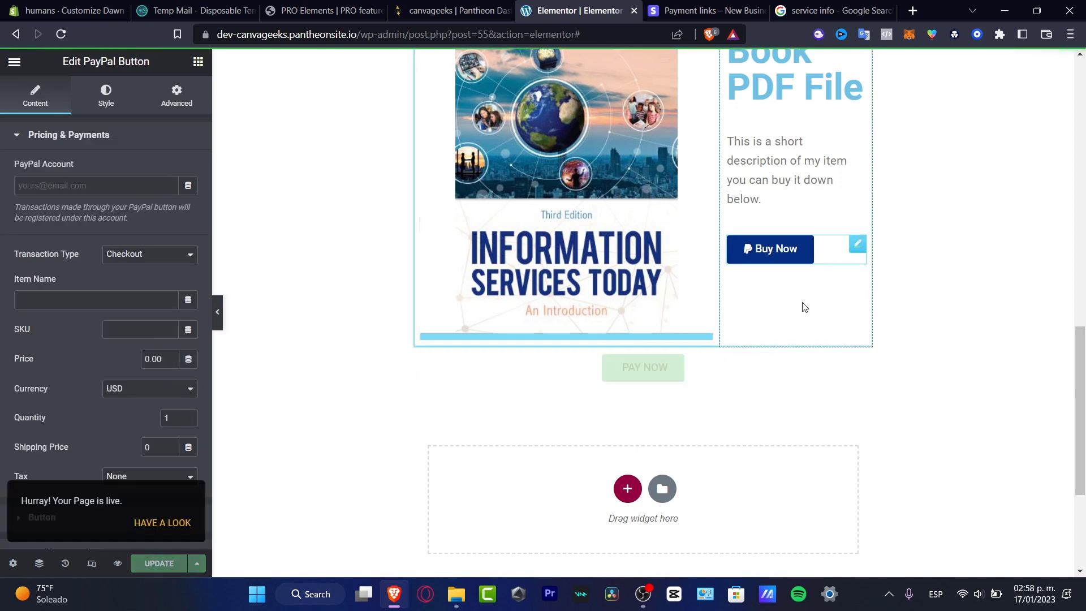
{"action": "left_click_drag", "start_coordinate": [652, 366], "coordinate": [771, 287]}
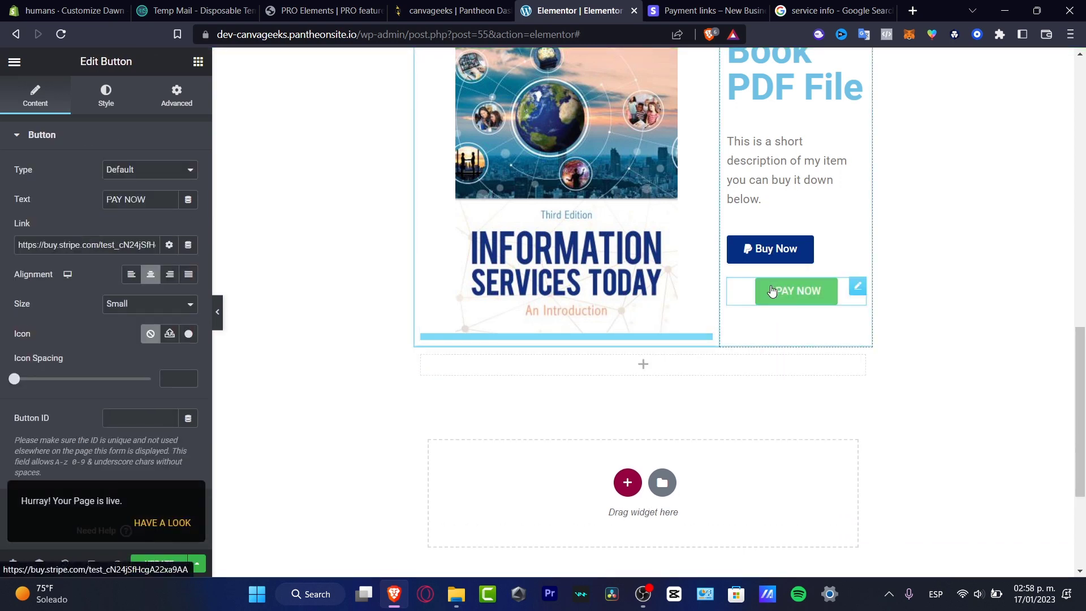
Examine the PayPal button's pricing and payment fields, its normal and hover styling, and its advanced layout settings
{"action": "left_click", "coordinate": [757, 264]}
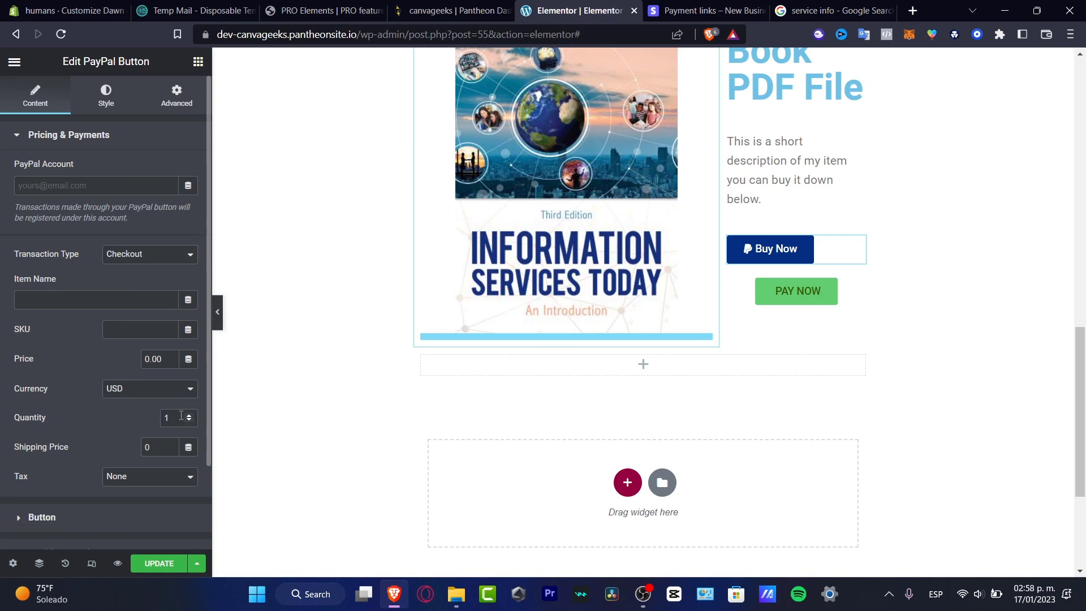
{"action": "left_click", "coordinate": [107, 96]}
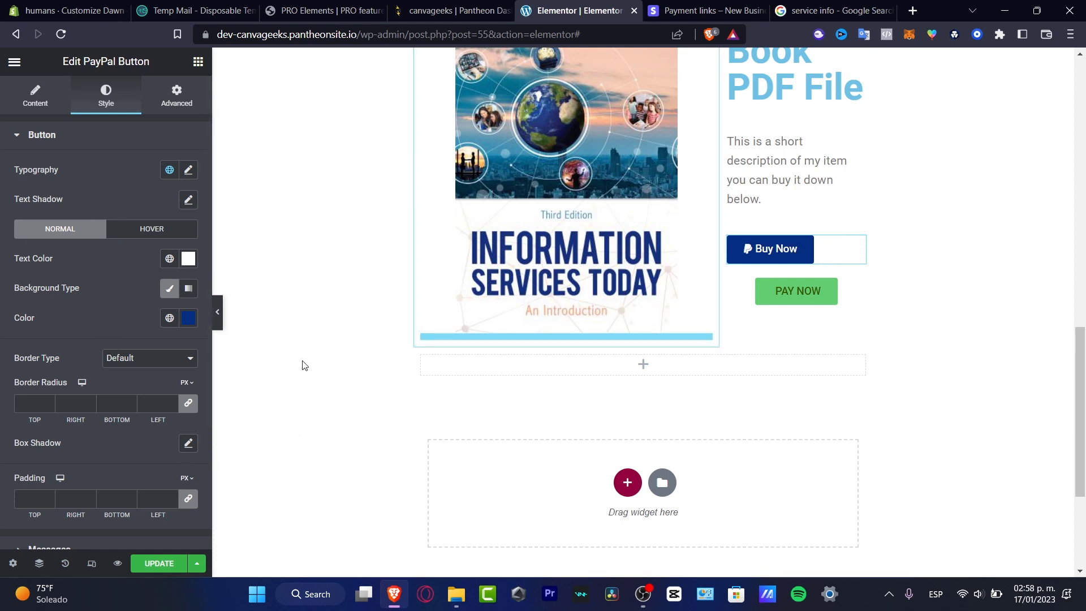
{"action": "scroll", "coordinate": [61, 304], "scroll_direction": "down", "scroll_amount": 2}
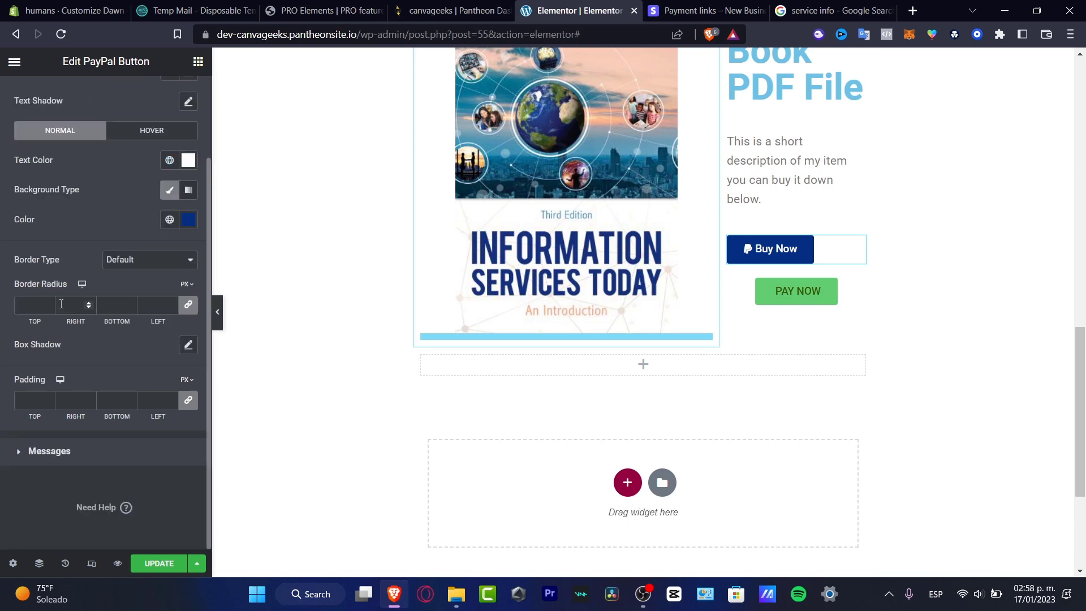
{"action": "left_click", "coordinate": [150, 131]}
{"action": "scroll", "coordinate": [150, 136], "scroll_direction": "up", "scroll_amount": 2}
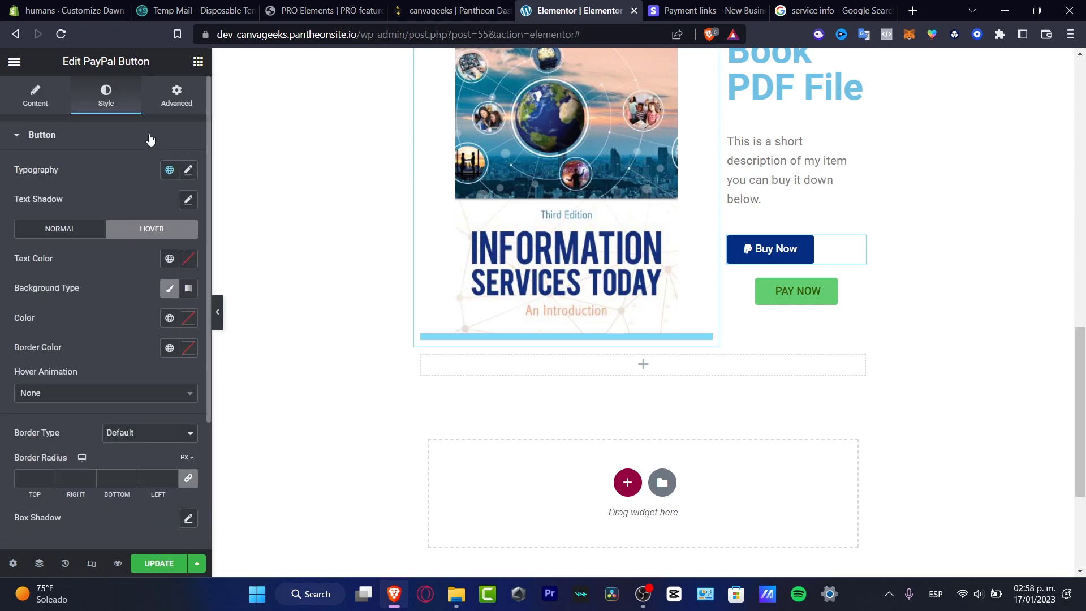
{"action": "left_click", "coordinate": [184, 101]}
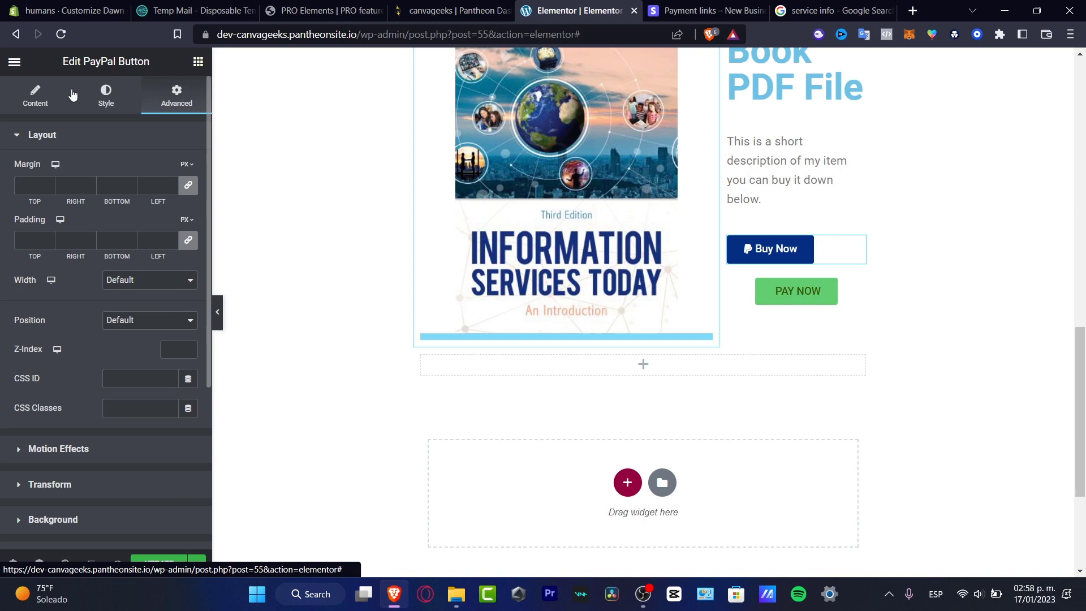
{"action": "left_click", "coordinate": [35, 95]}
{"action": "scroll", "coordinate": [85, 277], "scroll_direction": "down", "scroll_amount": 2}
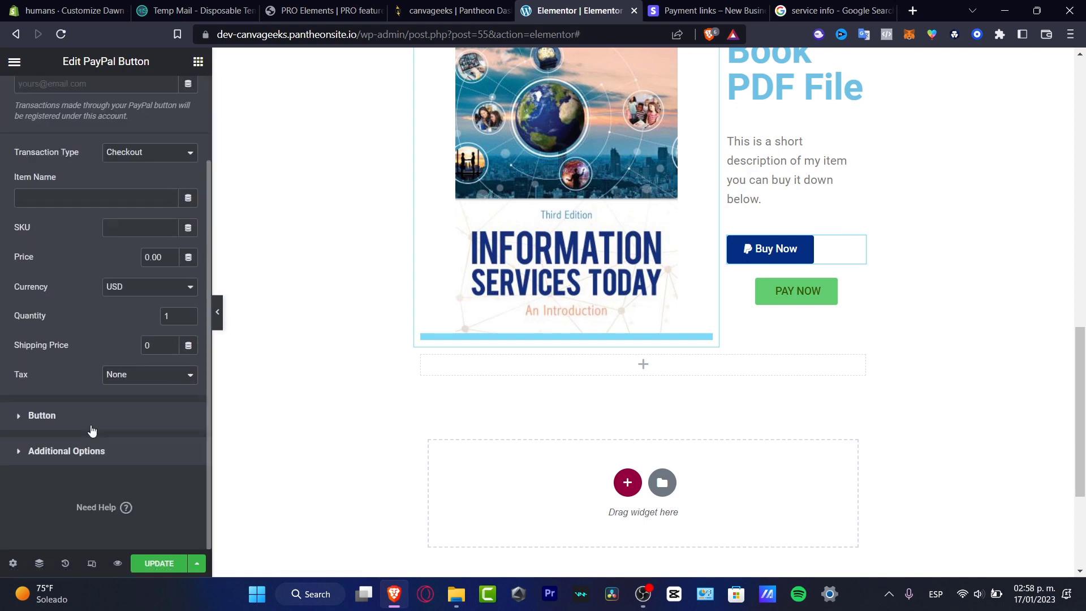
Update the page and view its published version down to the book product's payment buttons
{"action": "left_click", "coordinate": [168, 563]}
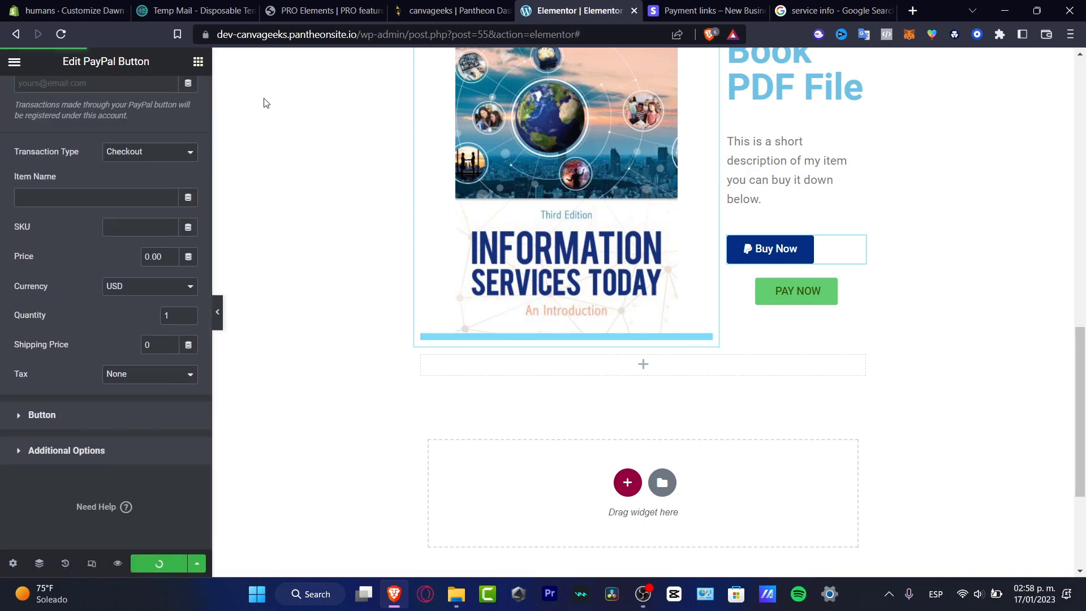
{"action": "scroll", "coordinate": [344, 285], "scroll_direction": "down", "scroll_amount": 8}
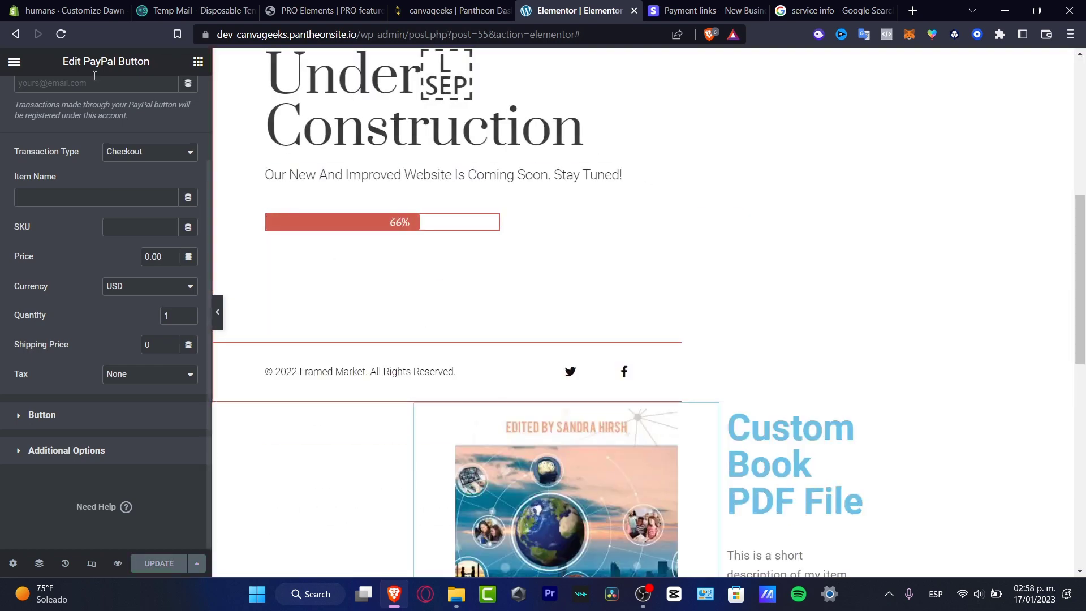
{"action": "left_click", "coordinate": [12, 62]}
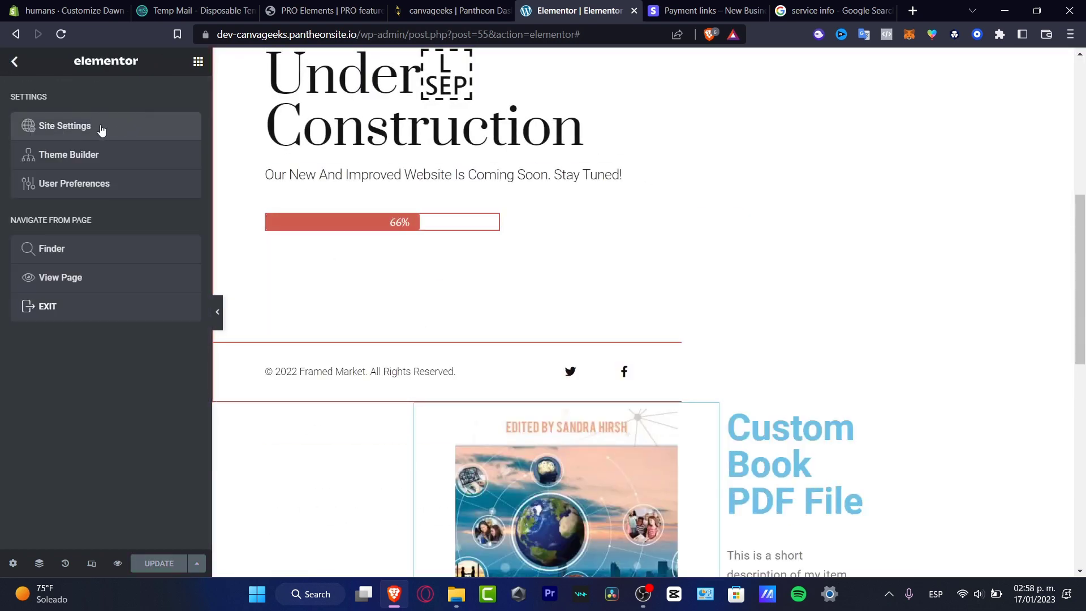
{"action": "left_click", "coordinate": [97, 307]}
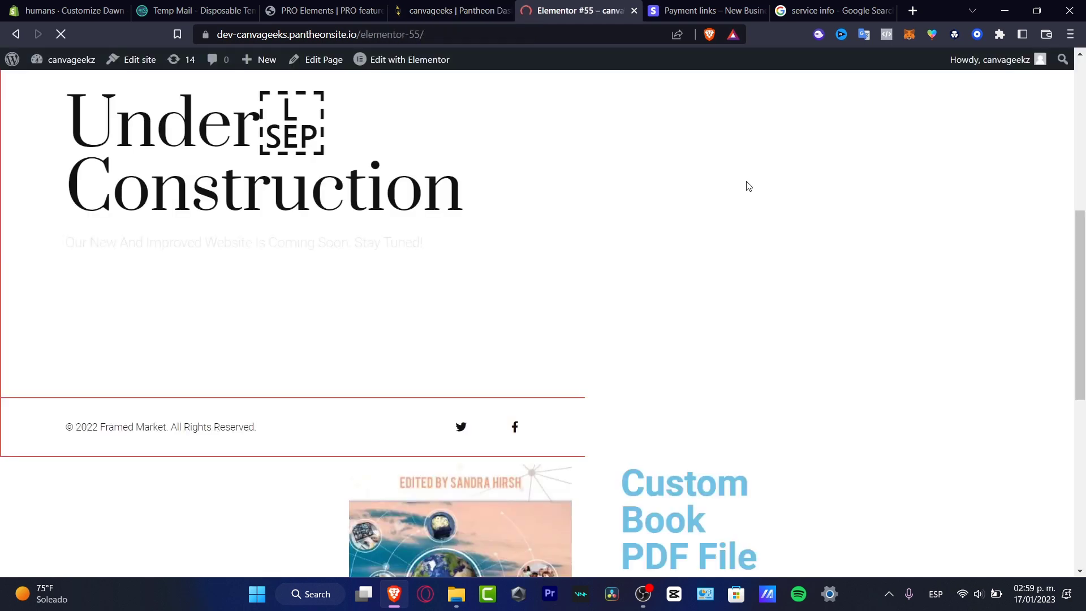
{"action": "scroll", "coordinate": [747, 186], "scroll_direction": "down", "scroll_amount": 6}
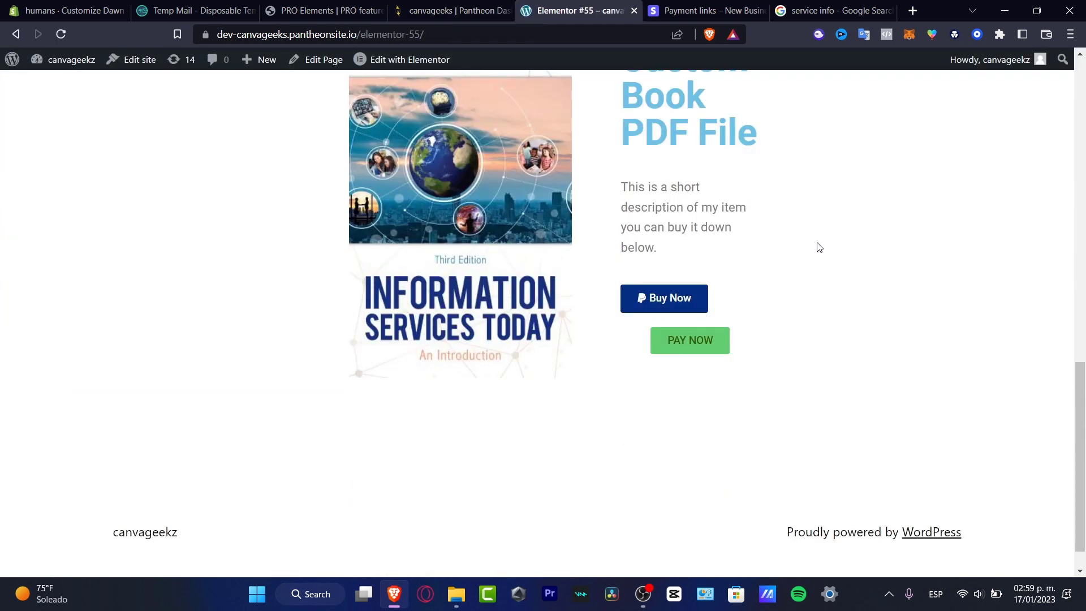